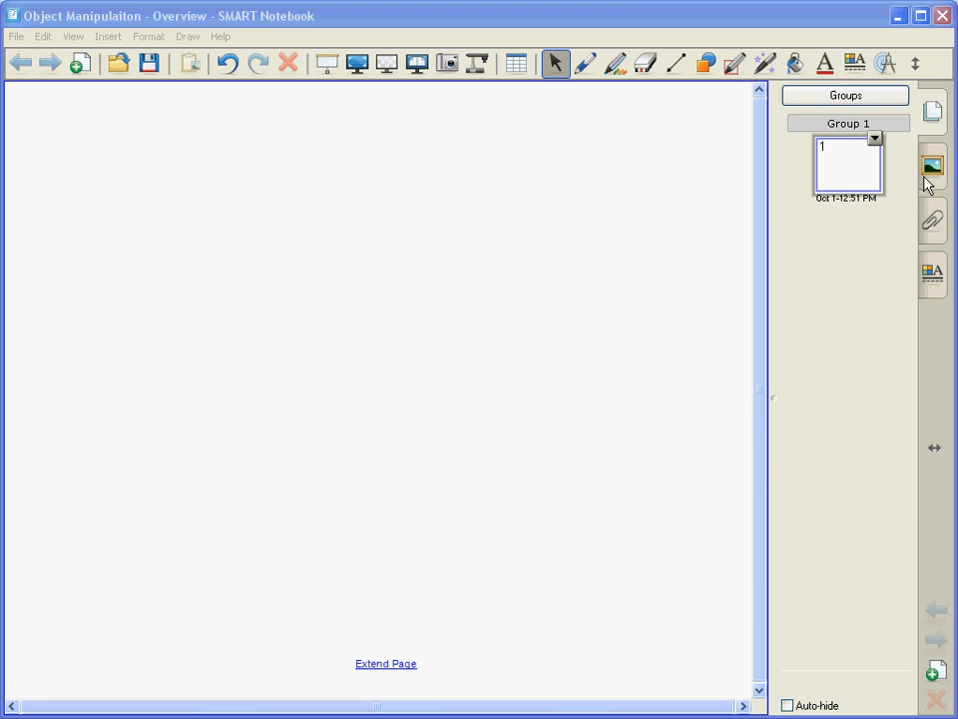
# - Place the red number 1 picture from the Gallery Essentials pictures onto the blank page
pyautogui.click(927, 172)
pyautogui.click(675, 352)
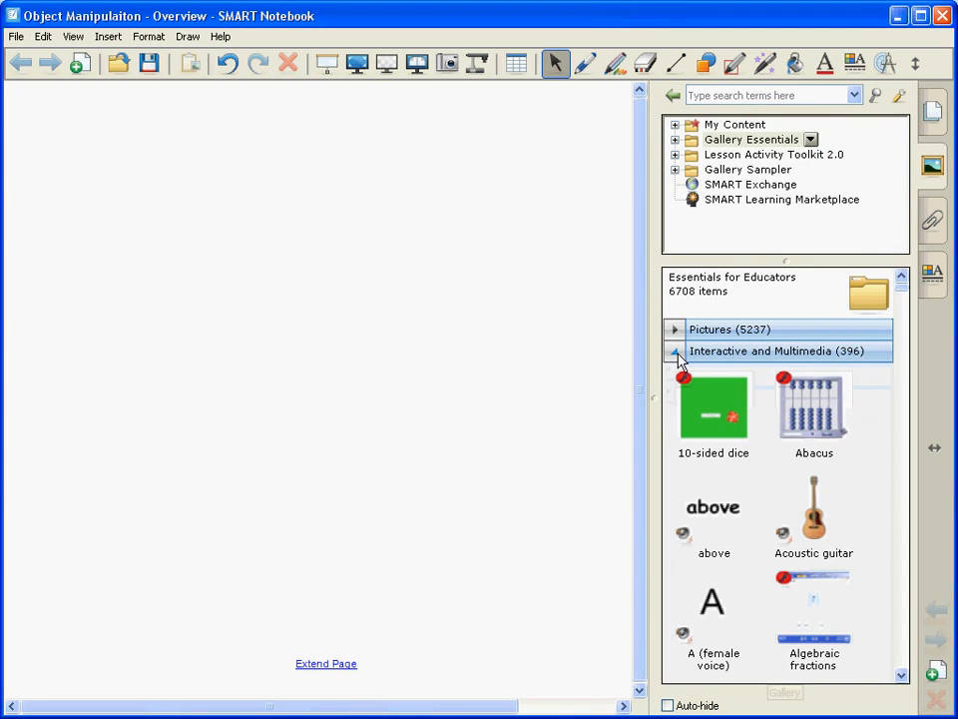
pyautogui.click(679, 353)
pyautogui.click(675, 330)
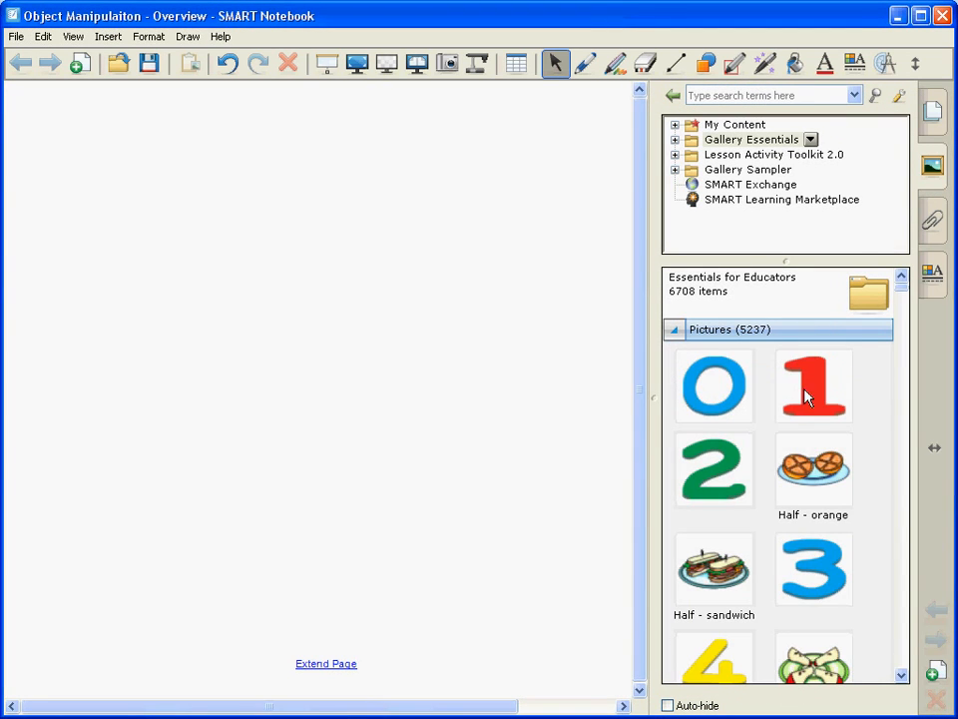
pyautogui.moveTo(807, 391); pyautogui.dragTo(282, 275)
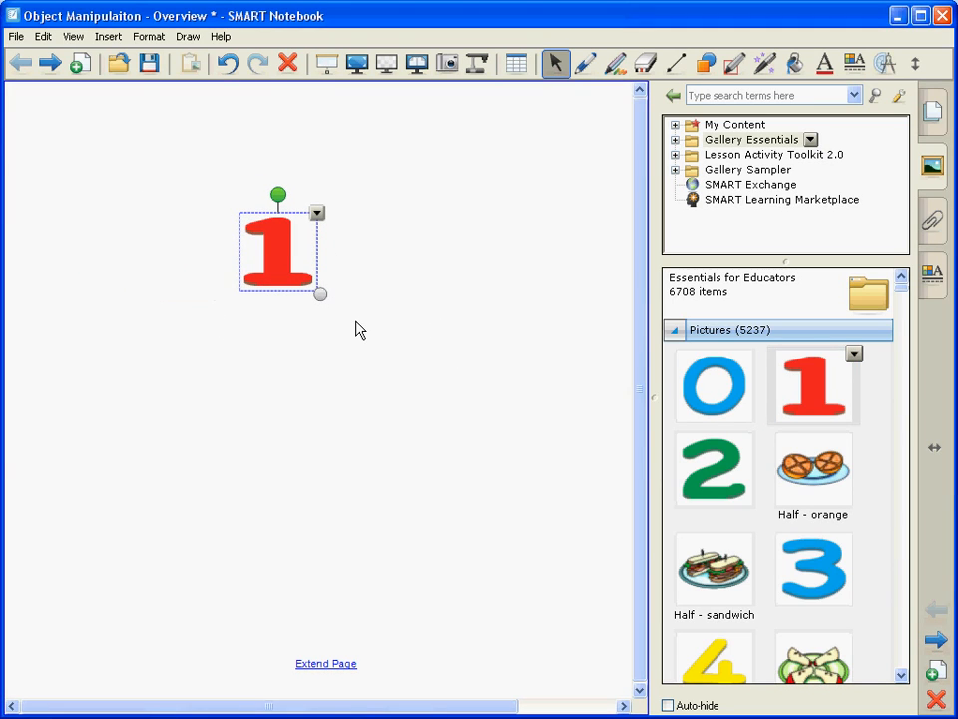
pyautogui.click(520, 274)
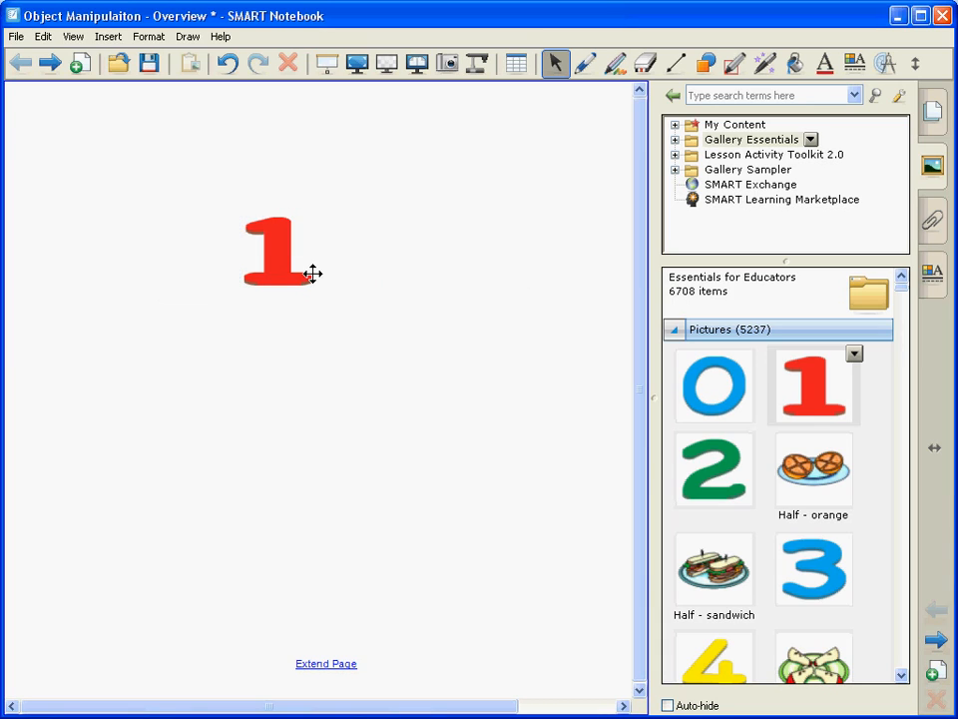
# - Enlarge the red number 1 to nearly twice its size and rotate it slightly counterclockwise
pyautogui.click(279, 240)
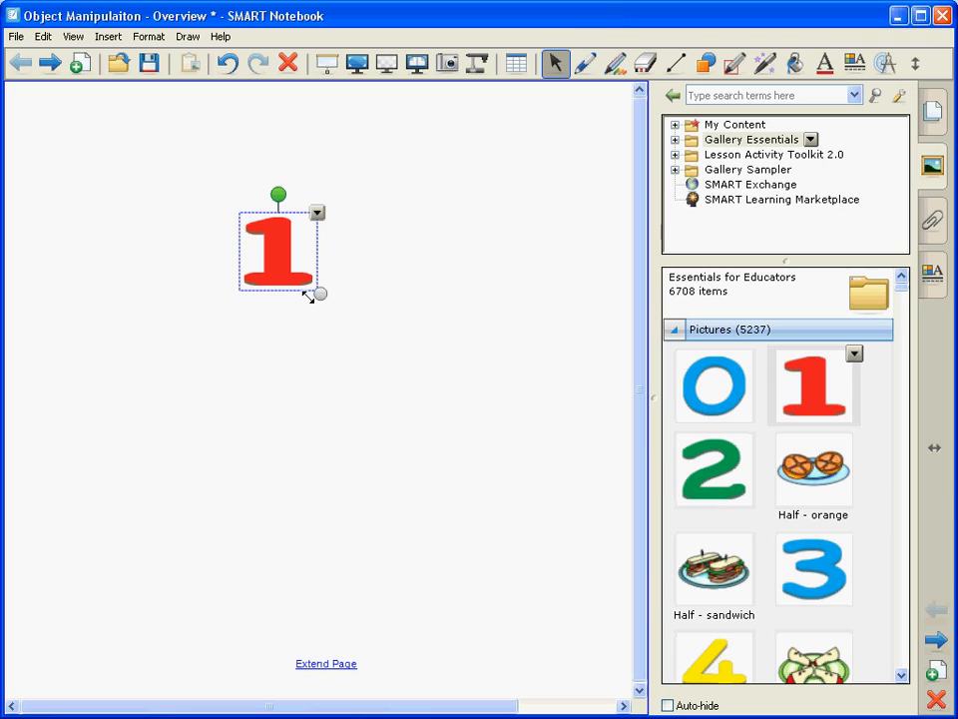
pyautogui.moveTo(319, 294); pyautogui.dragTo(369, 364)
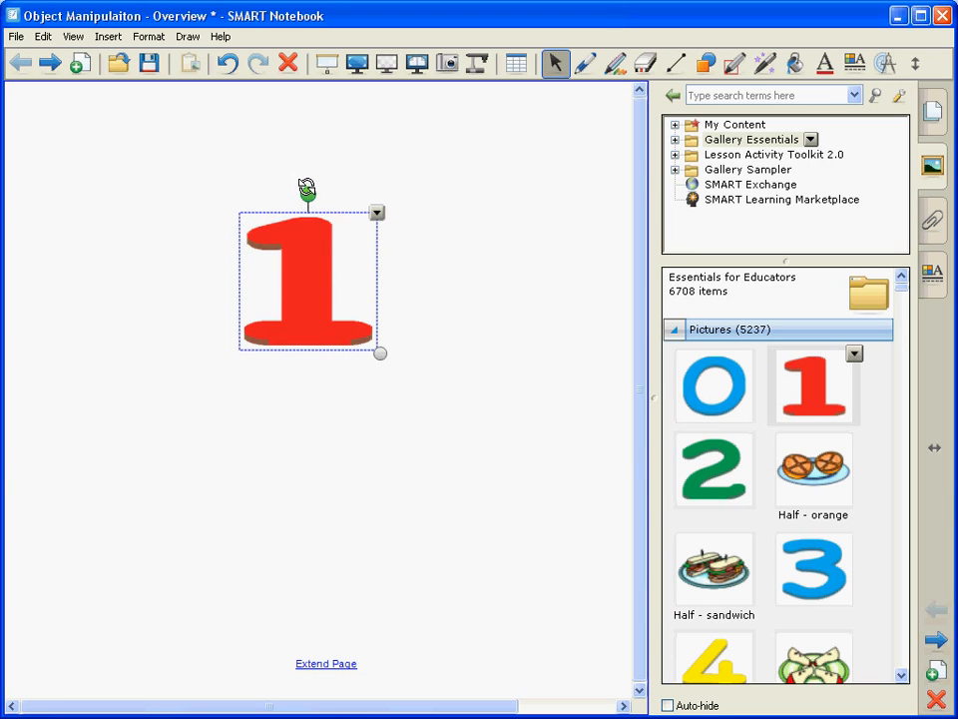
pyautogui.moveTo(308, 193)
pyautogui.mouseDown()
pyautogui.moveTo(256, 196)
pyautogui.moveTo(245, 320)
pyautogui.moveTo(385, 283)
pyautogui.moveTo(268, 355)
pyautogui.moveTo(241, 222)
pyautogui.moveTo(398, 325)
pyautogui.moveTo(307, 187)
pyautogui.mouseUp()
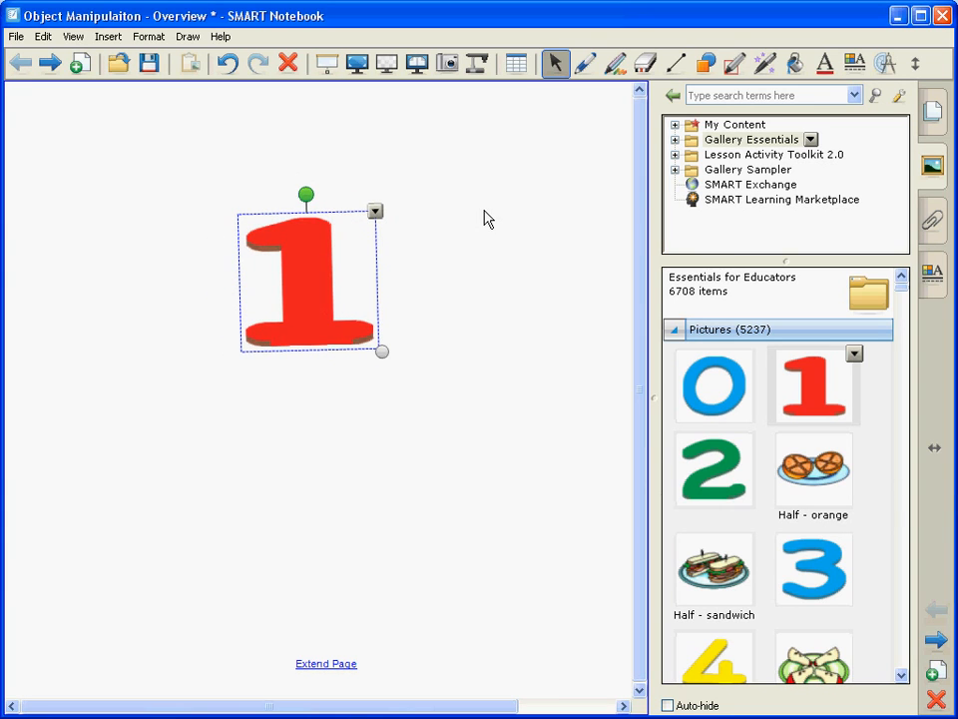
# - Clone the number 1 and place the clone directly to the right of the original
pyautogui.click(374, 213)
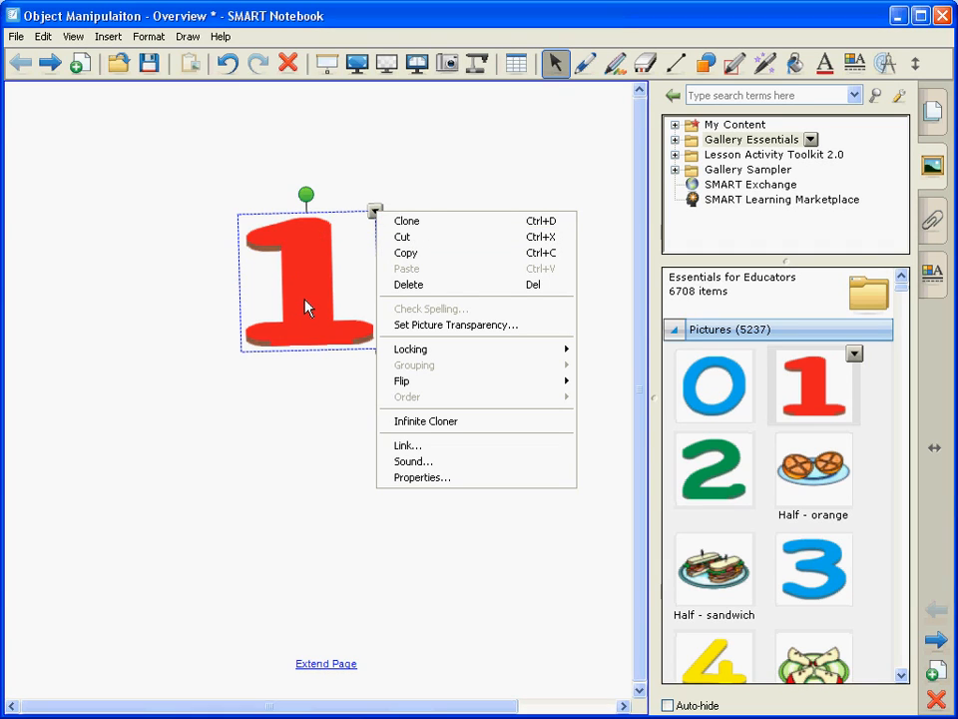
pyautogui.click(407, 227)
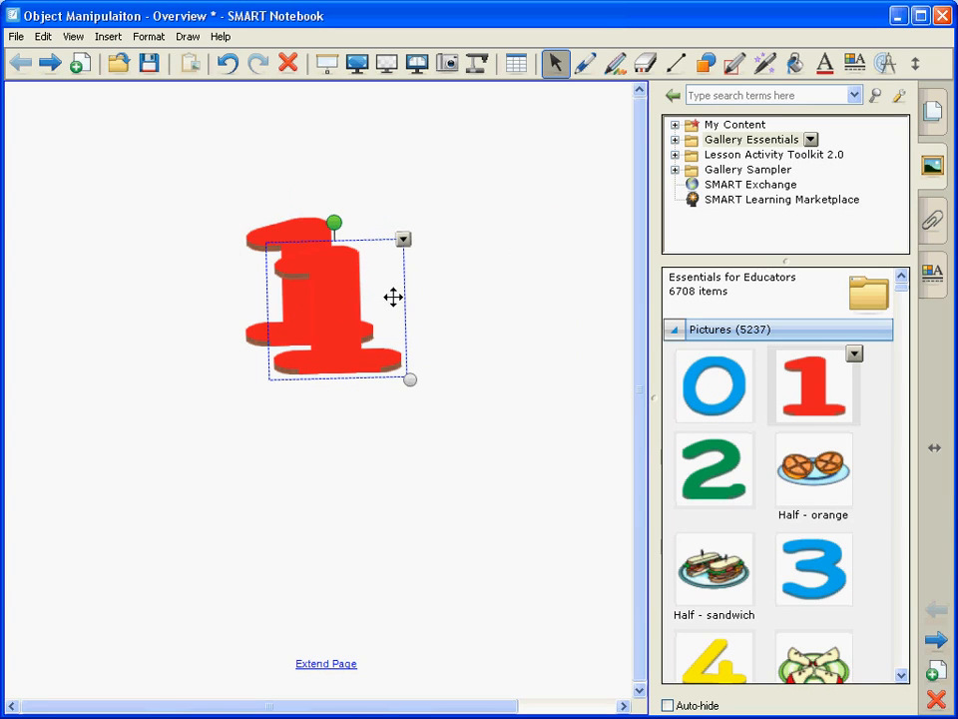
pyautogui.moveTo(391, 298); pyautogui.dragTo(468, 278)
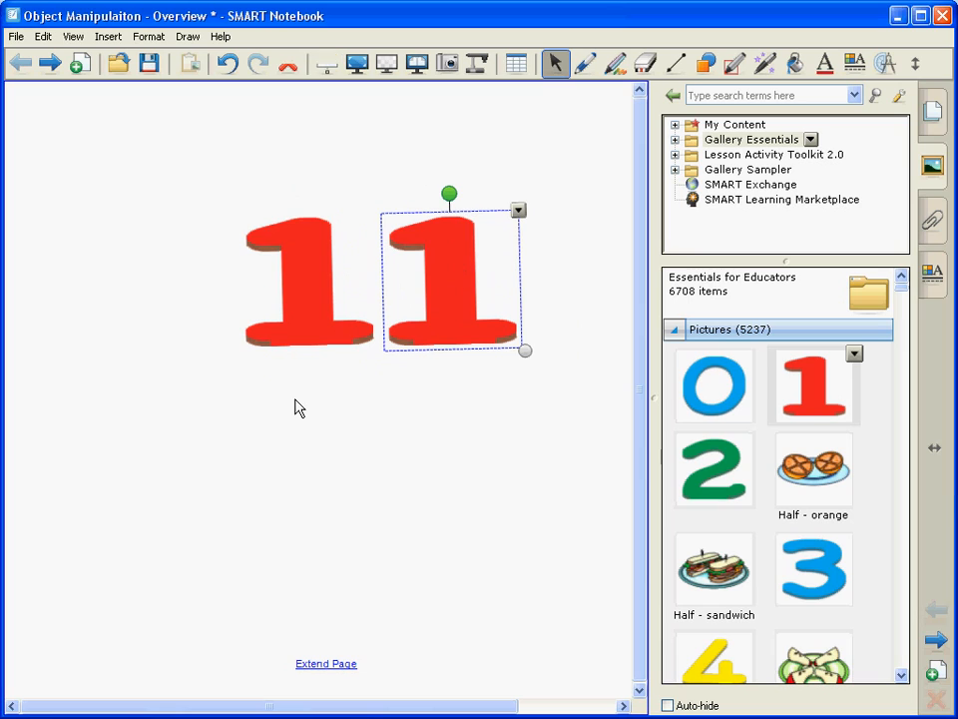
pyautogui.click(324, 392)
# - Cut the cloned number 1 and paste it in the lower-left area of the page
pyautogui.click(437, 279)
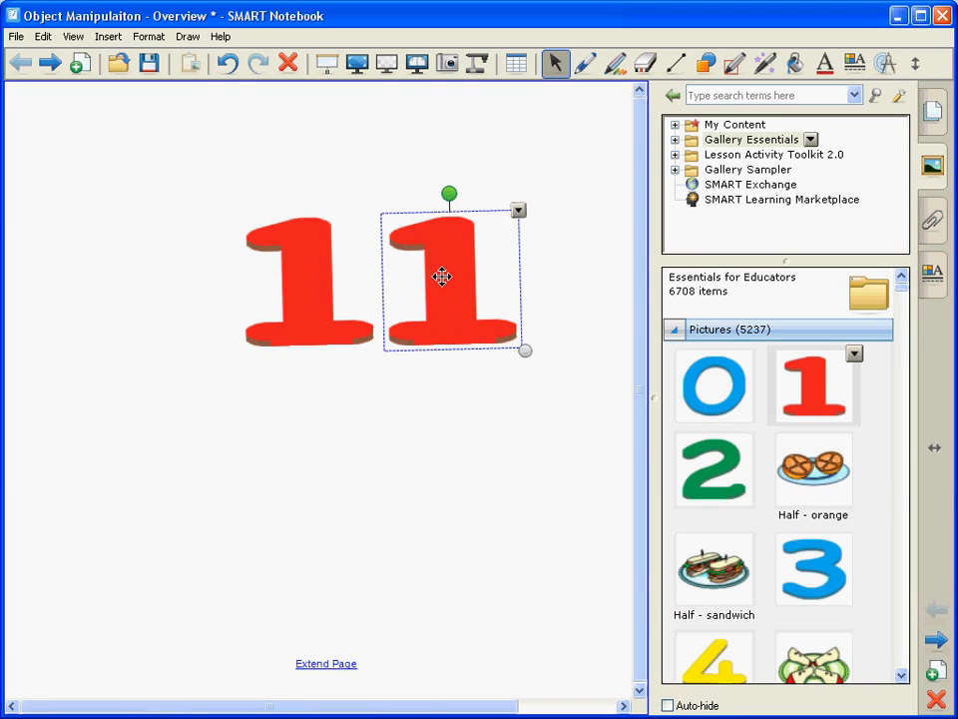
pyautogui.click(519, 212)
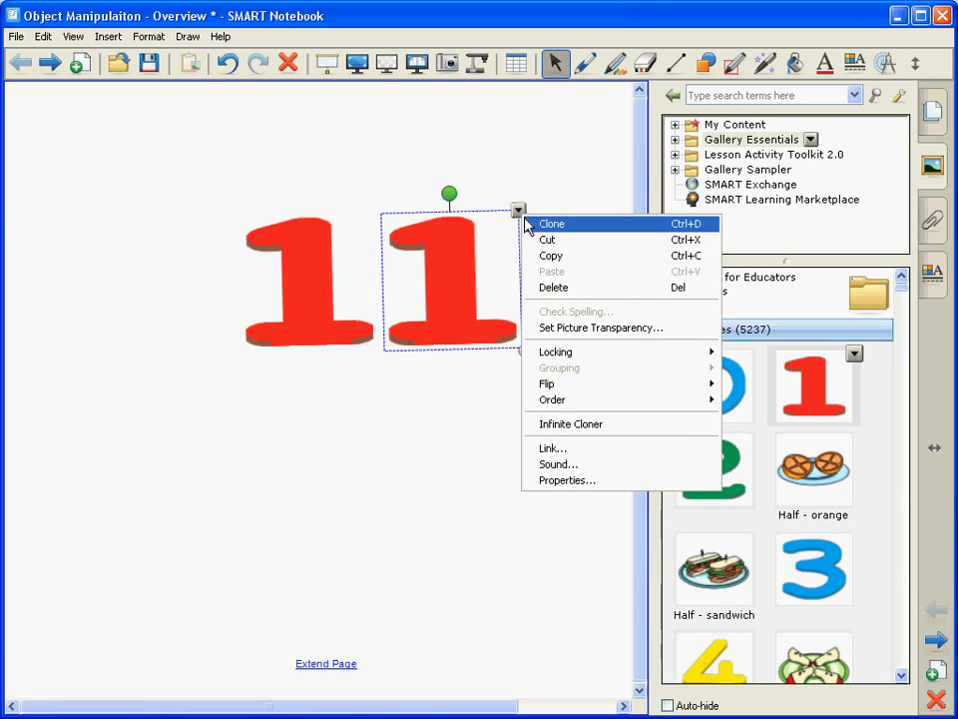
pyautogui.click(540, 245)
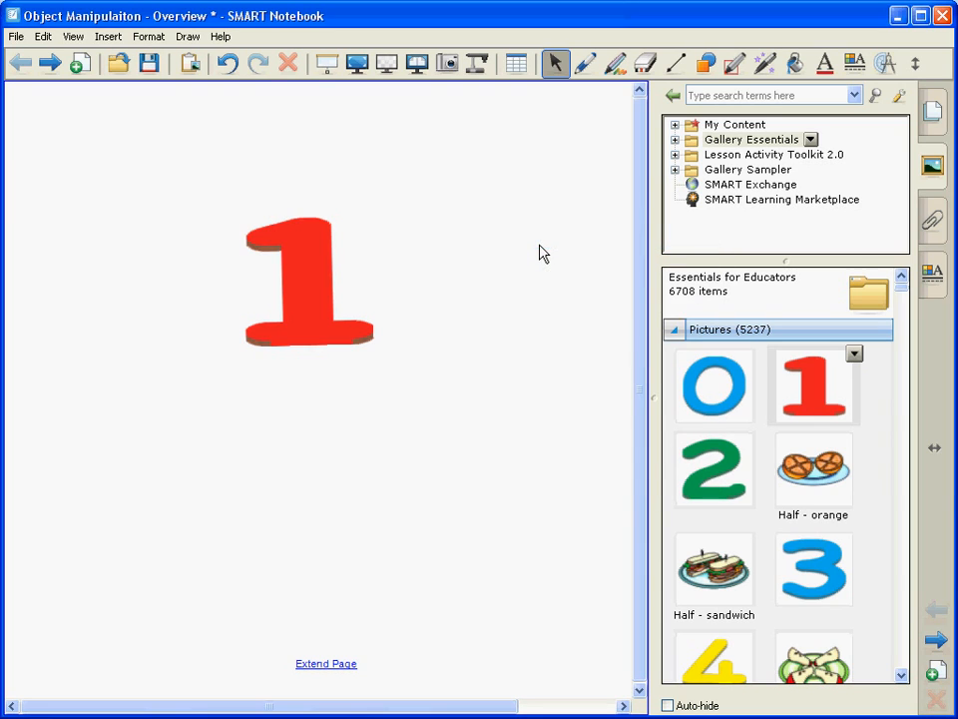
pyautogui.rightClick(100, 467)
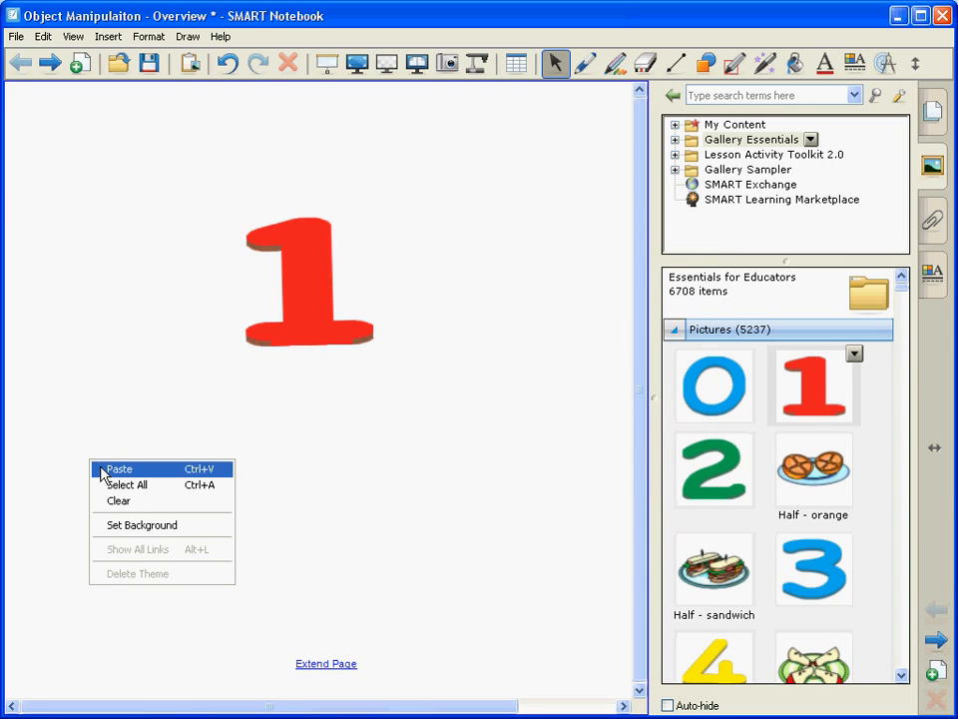
pyautogui.click(104, 468)
pyautogui.click(356, 287)
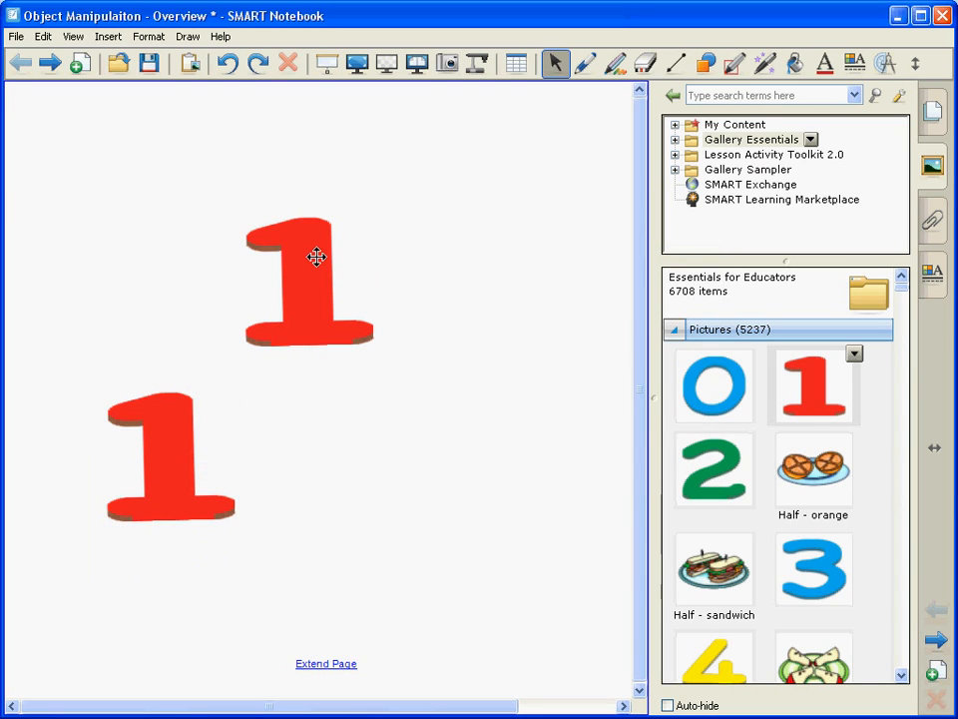
# - Copy the original number 1, paste it, and align the pasted copy to the right of the original
pyautogui.click(316, 258)
pyautogui.click(374, 211)
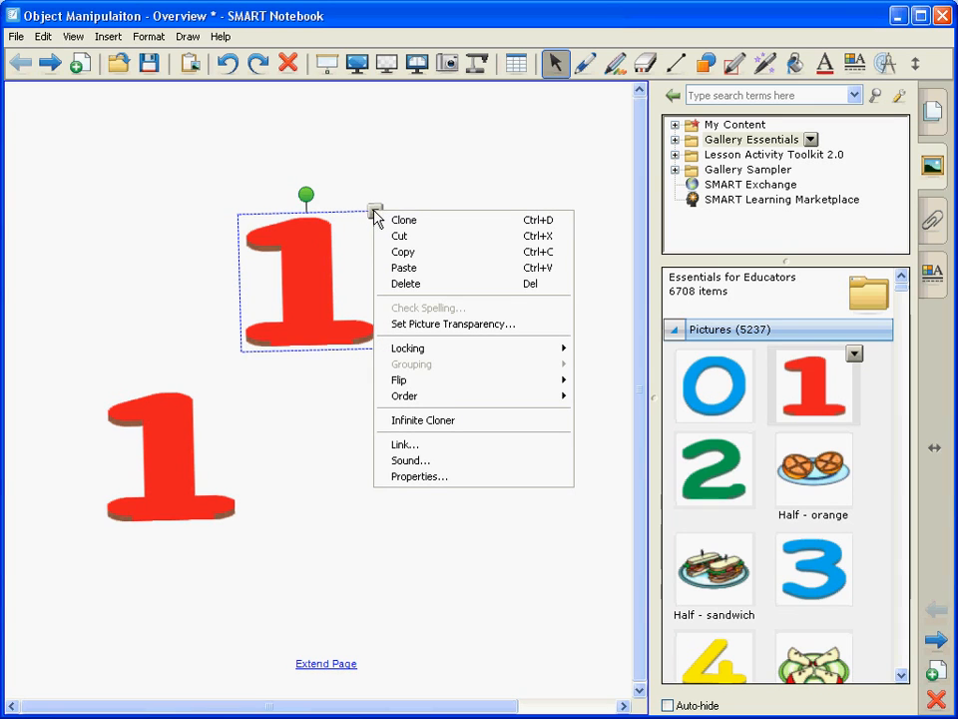
pyautogui.click(392, 254)
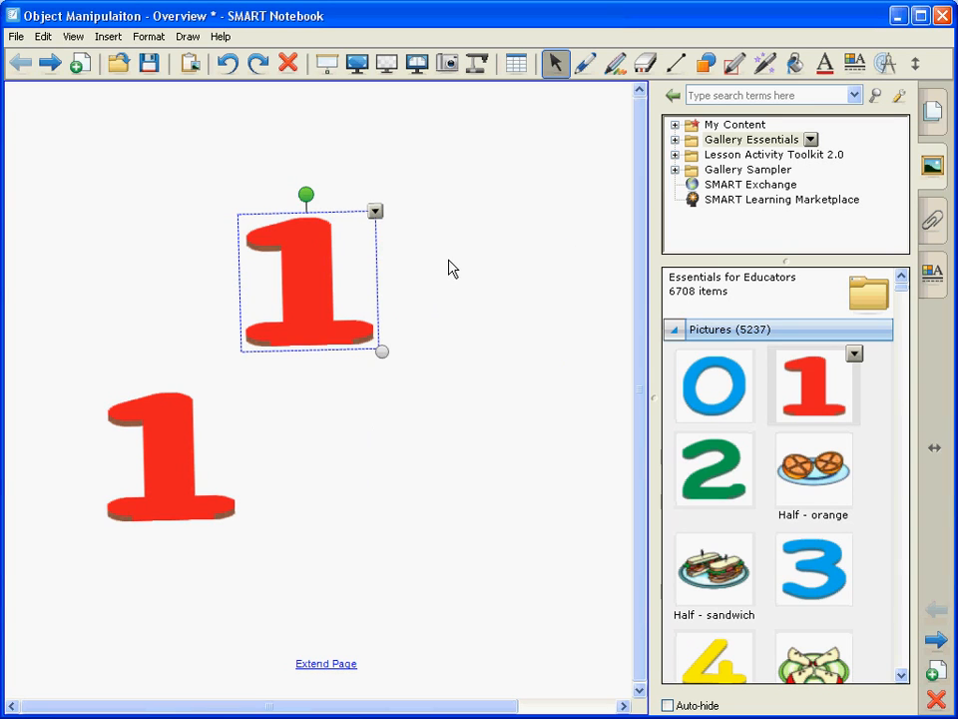
pyautogui.rightClick(449, 266)
pyautogui.click(468, 271)
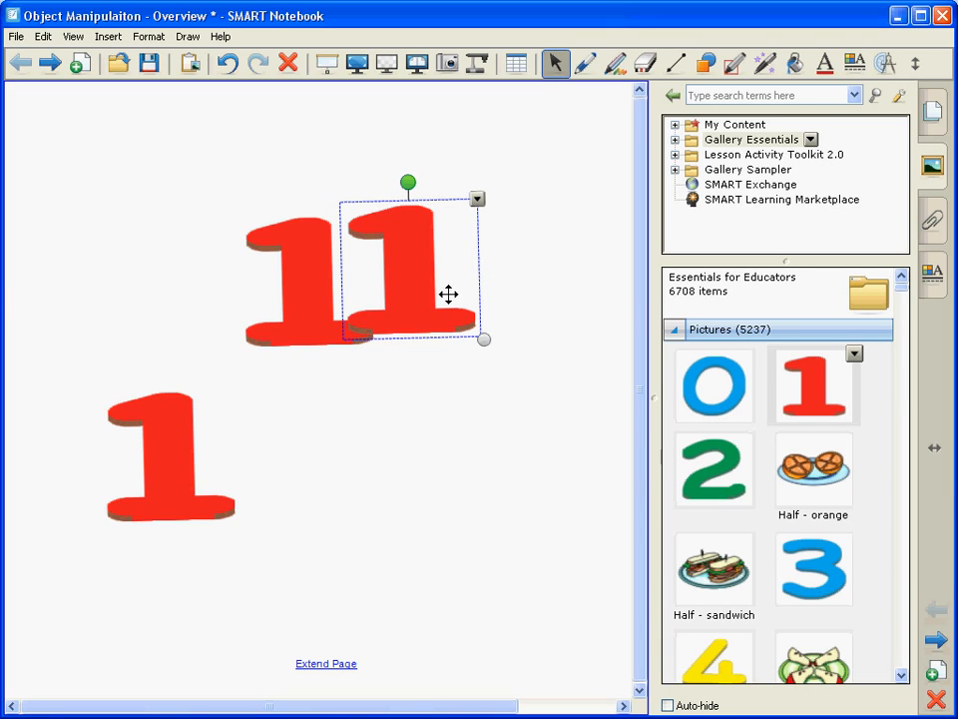
pyautogui.moveTo(413, 287); pyautogui.dragTo(460, 300)
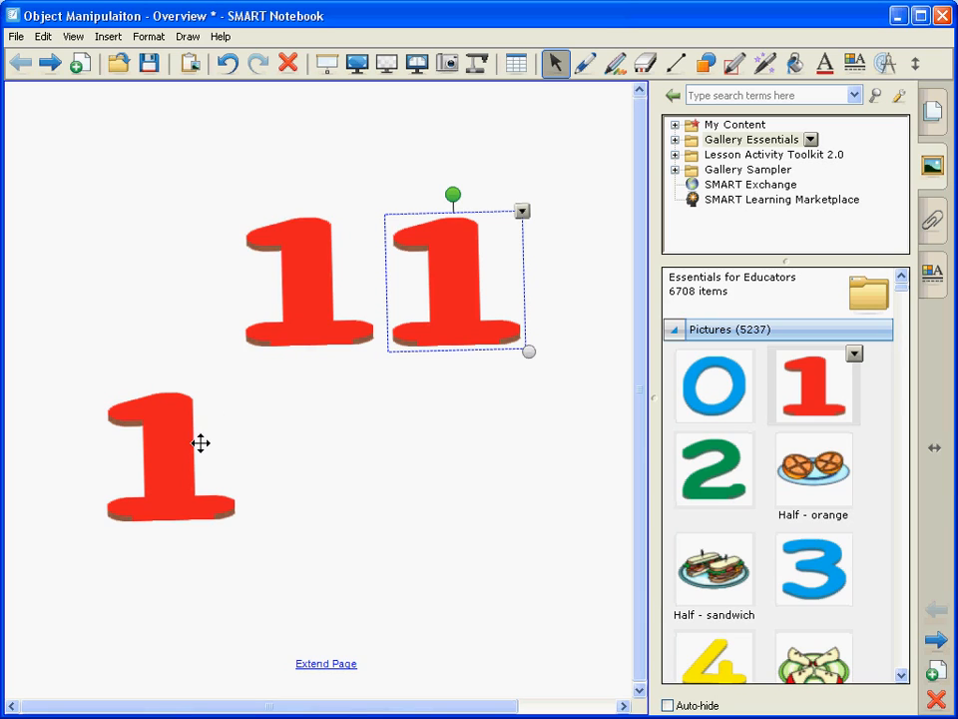
# - Delete the lower-left number 1 and the copy to the right of the original
pyautogui.click(168, 443)
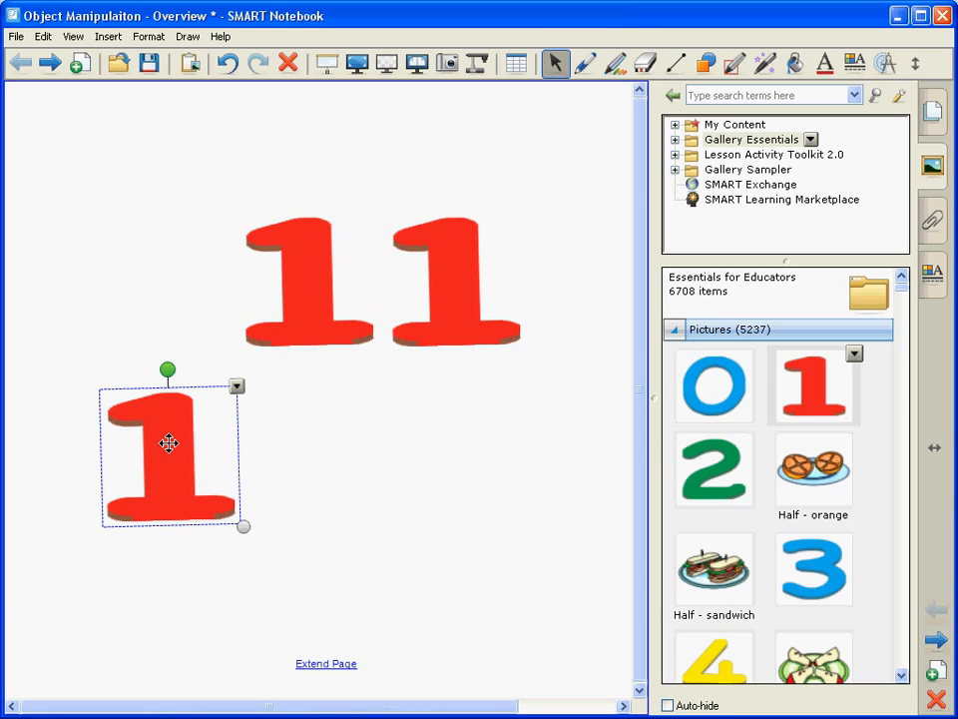
pyautogui.click(236, 388)
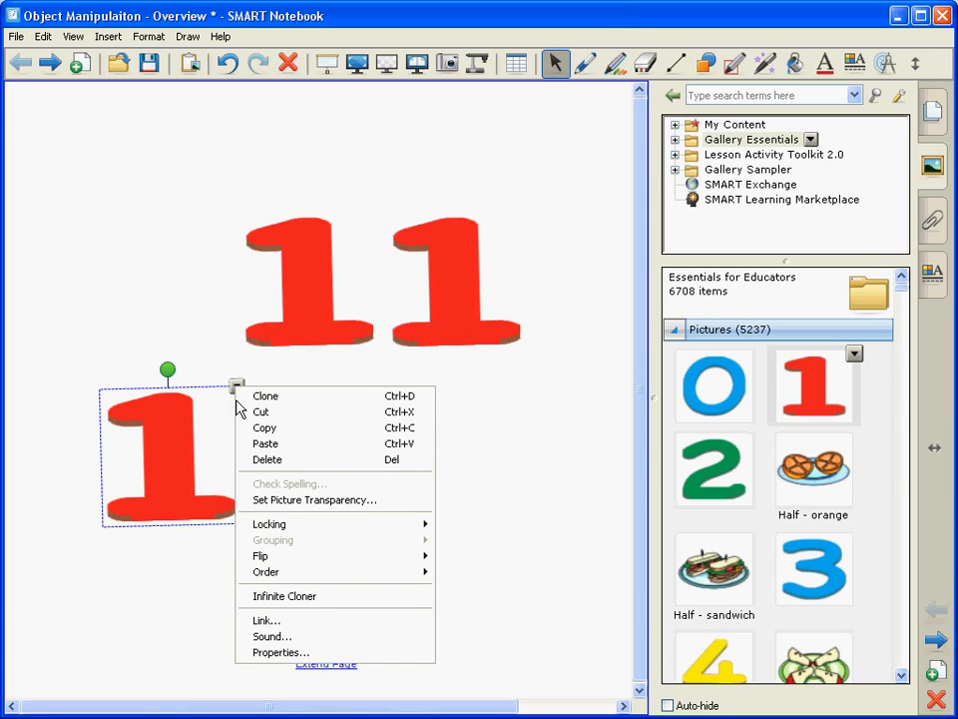
pyautogui.click(265, 460)
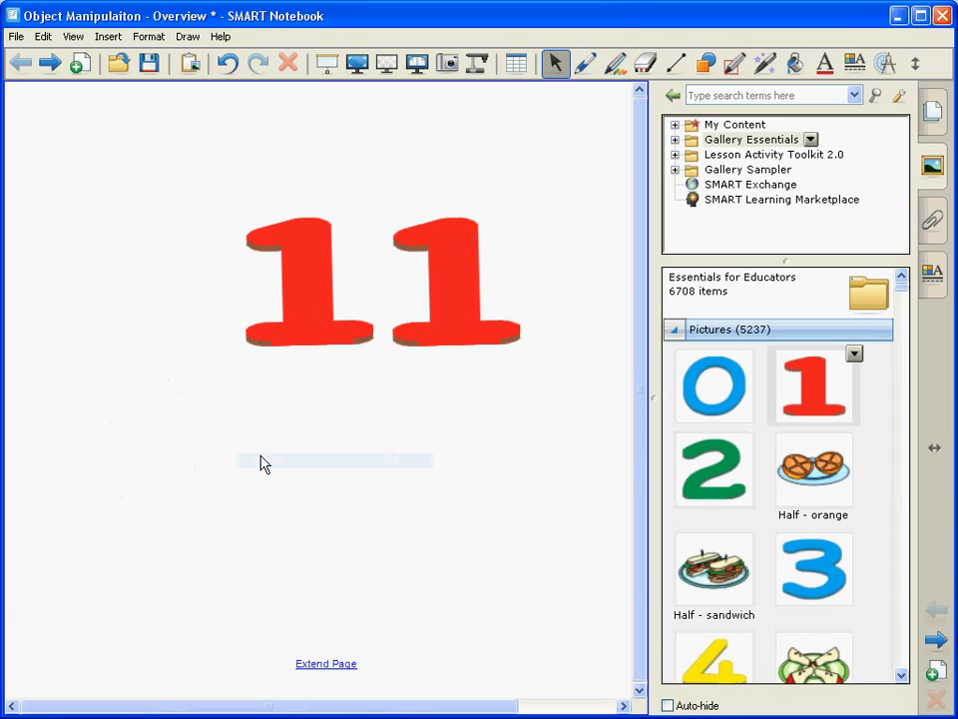
pyautogui.click(442, 291)
pyautogui.click(521, 210)
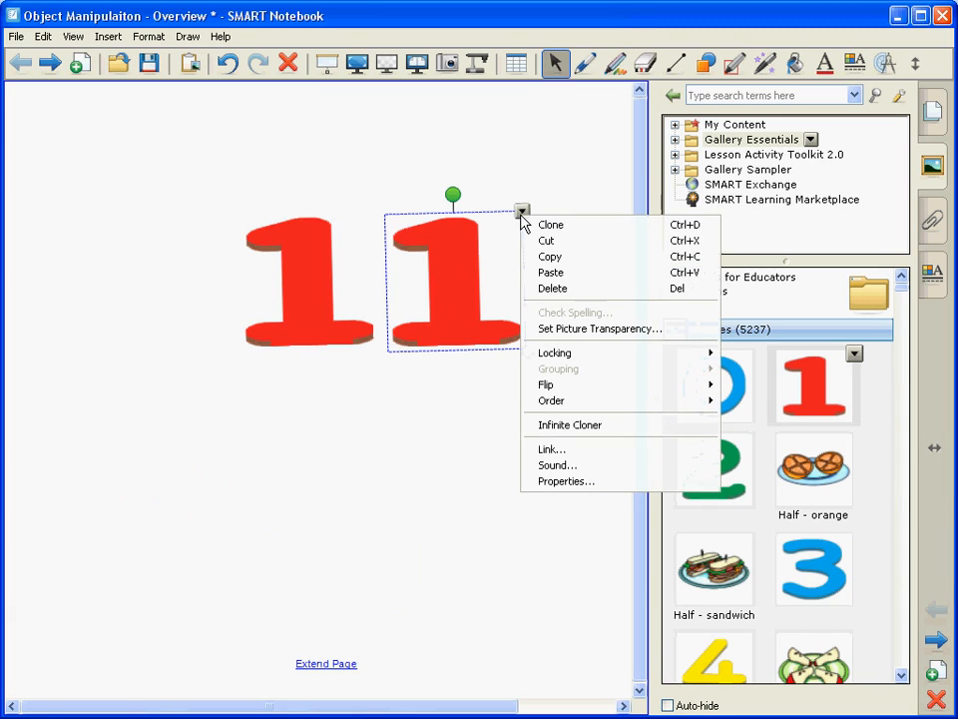
pyautogui.click(544, 288)
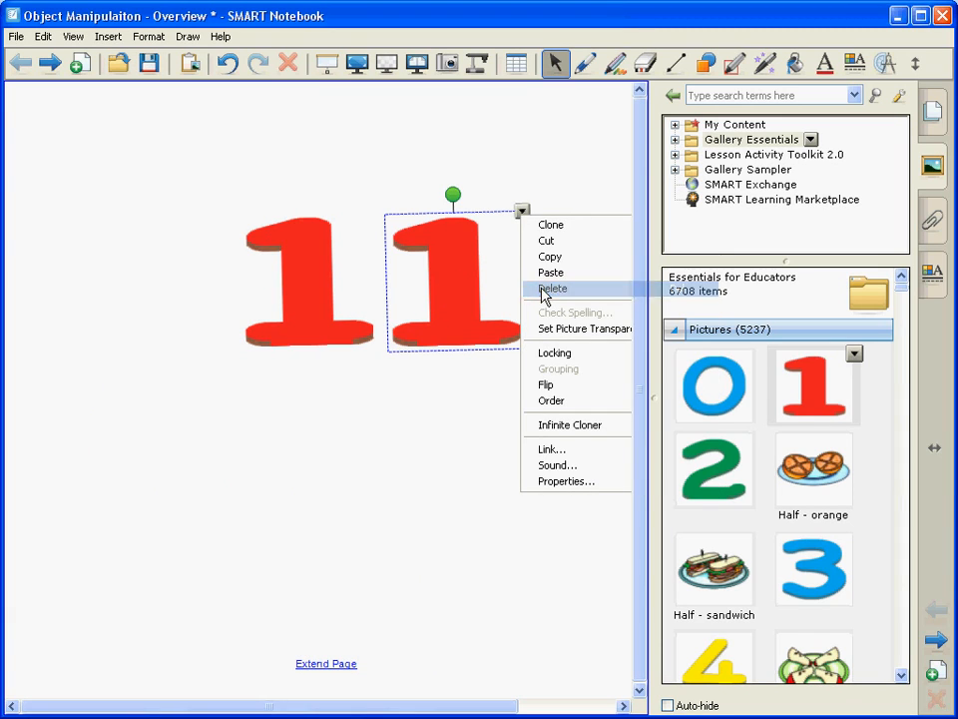
# - Lock the remaining number 1 with the Lock In Place option
pyautogui.click(306, 287)
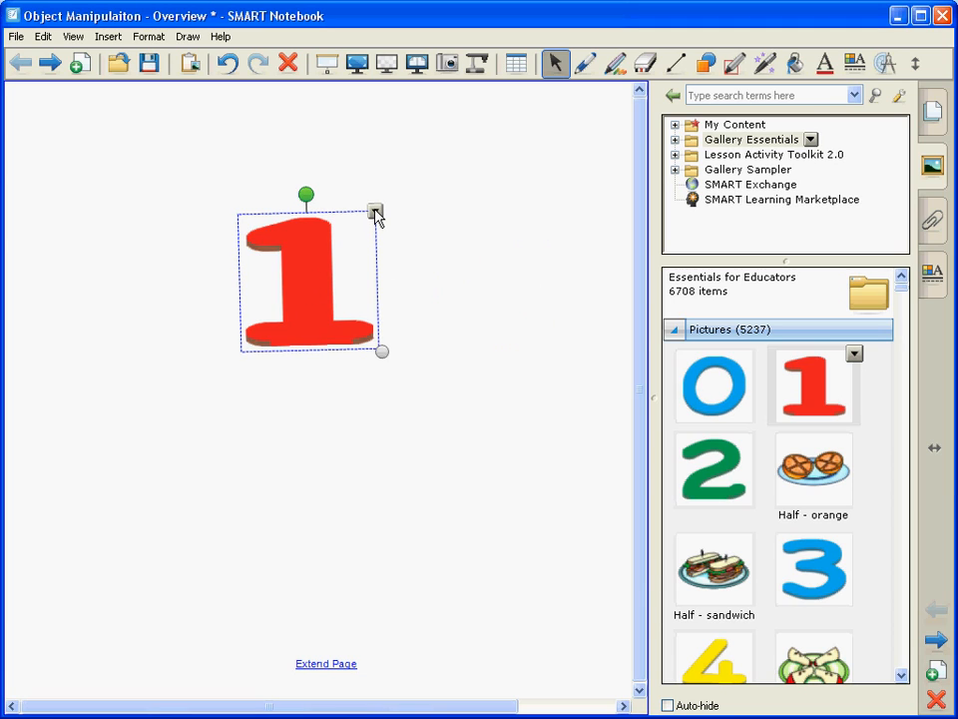
pyautogui.click(376, 212)
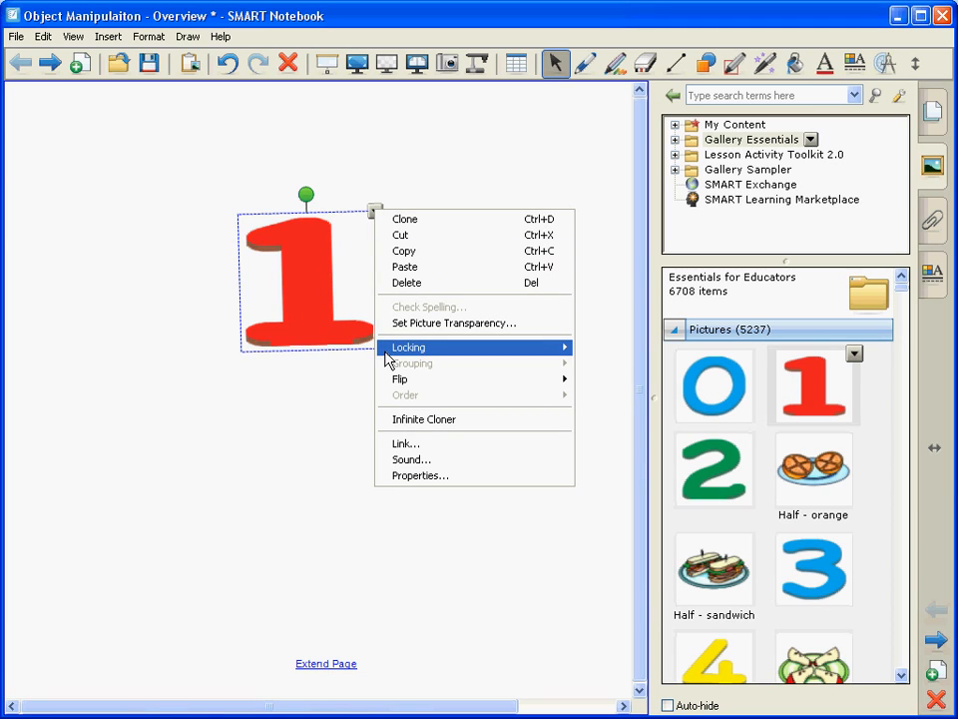
pyautogui.moveTo(385, 353)
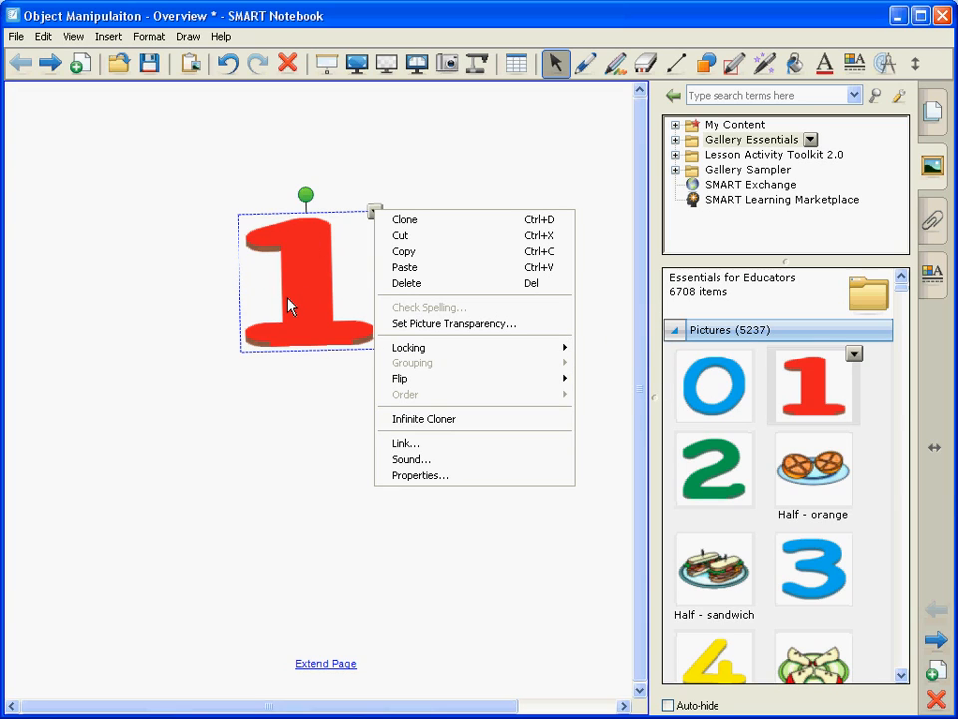
pyautogui.moveTo(423, 357)
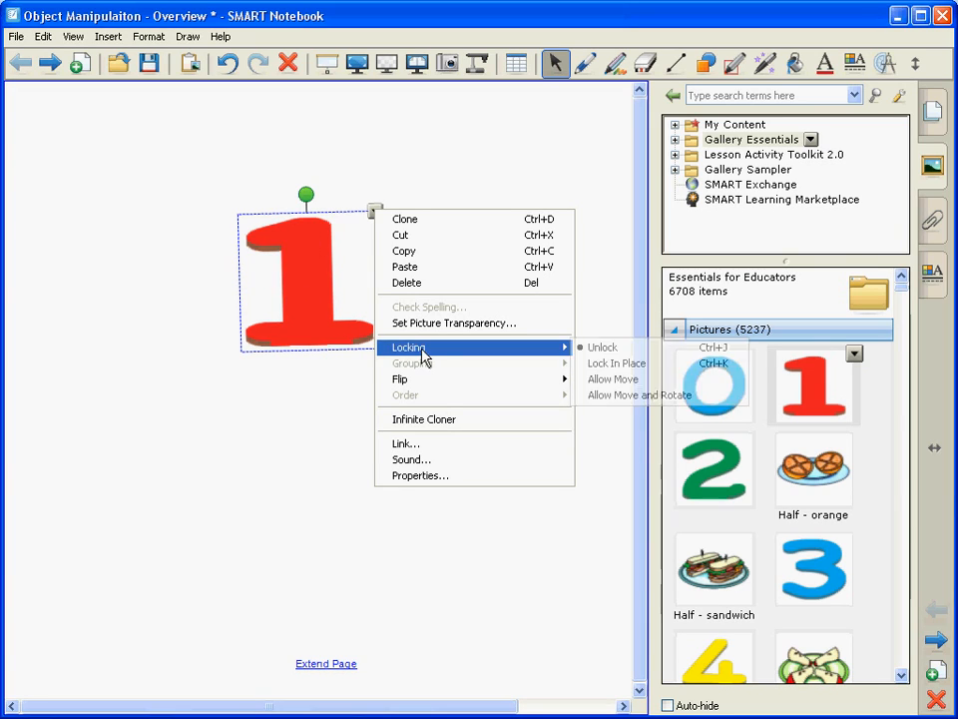
pyautogui.click(607, 365)
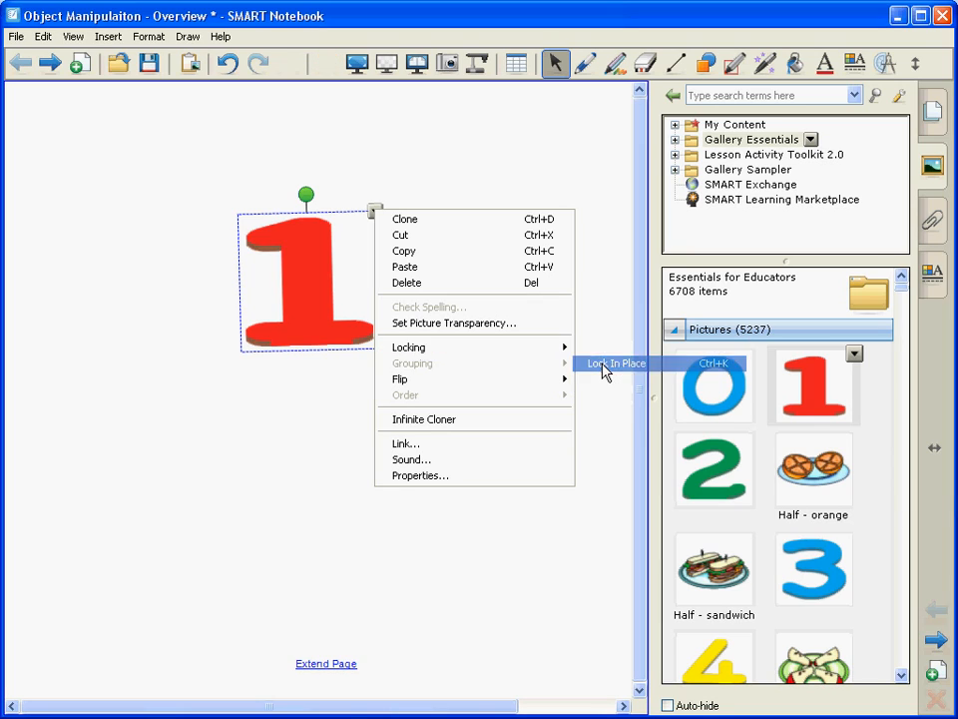
# - Try to move the locked number 1 to other spots on the page
pyautogui.moveTo(300, 291); pyautogui.dragTo(413, 363)
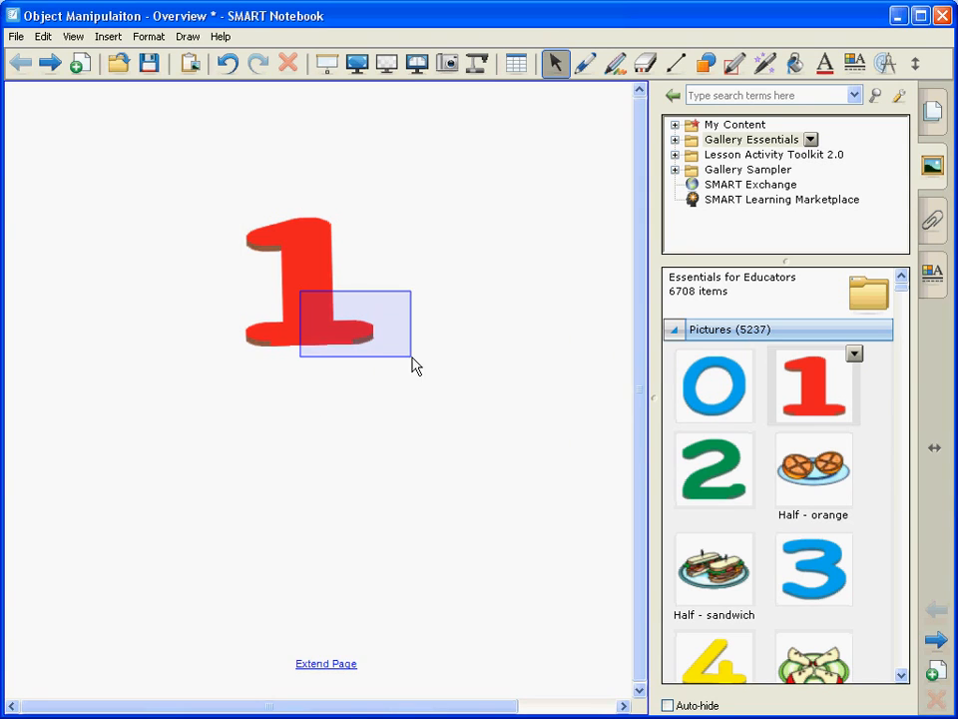
pyautogui.moveTo(298, 262)
pyautogui.mouseDown()
pyautogui.moveTo(309, 307)
pyautogui.moveTo(443, 393)
pyautogui.mouseUp()
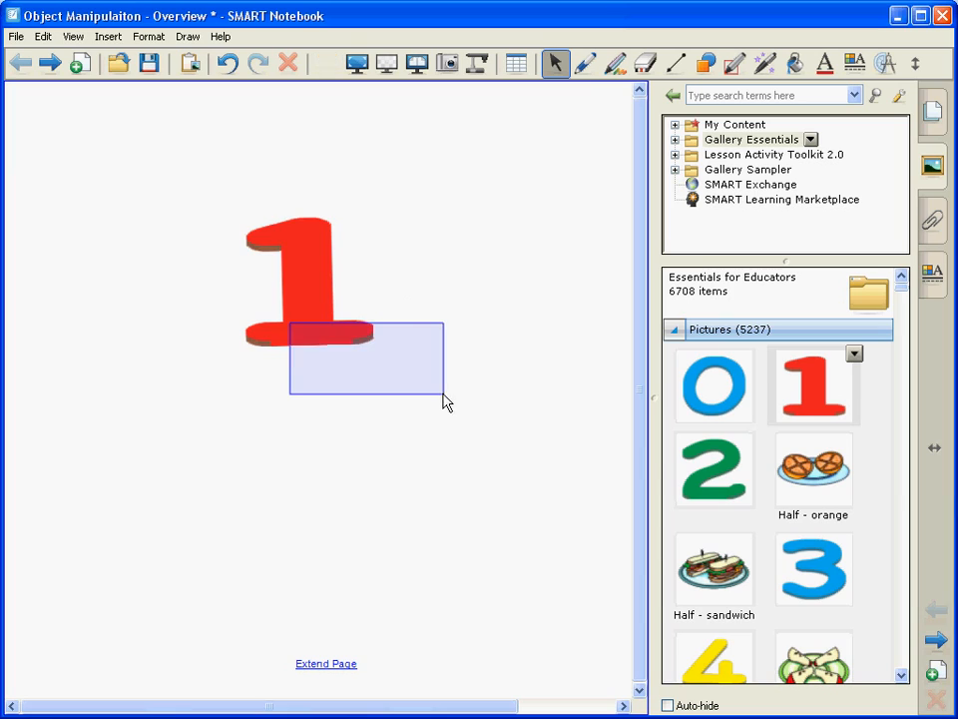
pyautogui.moveTo(310, 271); pyautogui.dragTo(372, 313)
pyautogui.moveTo(297, 335); pyautogui.dragTo(311, 427)
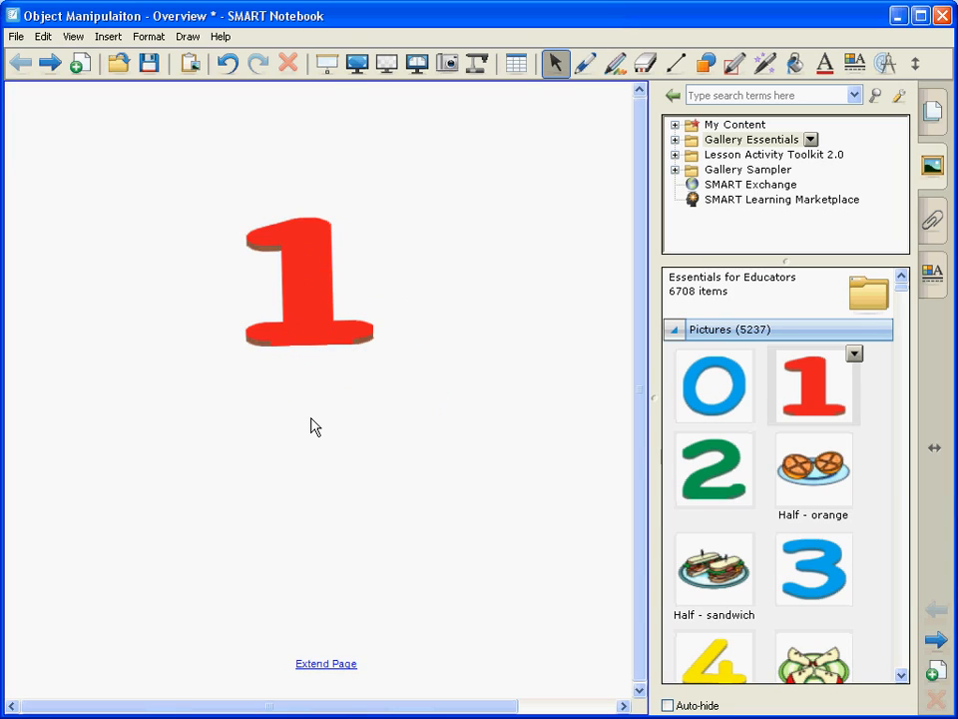
# - Unlock the number 1 so it can be edited again
pyautogui.click(307, 269)
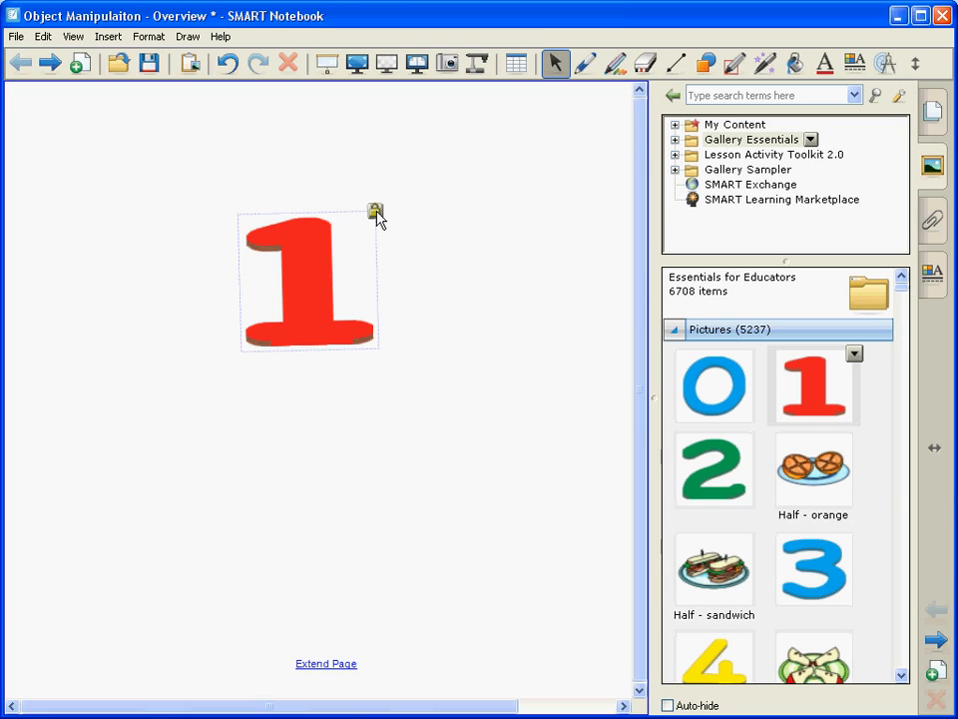
pyautogui.click(375, 214)
pyautogui.click(395, 220)
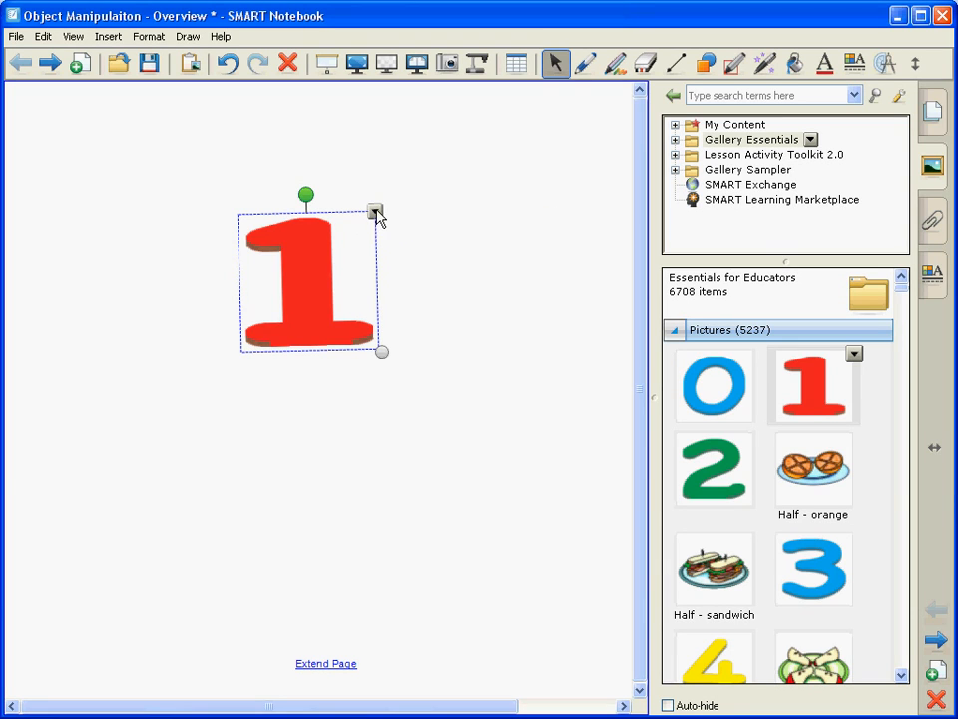
# - Flip the number 1 left/right, and flip it left/right again to restore its original orientation
pyautogui.click(375, 213)
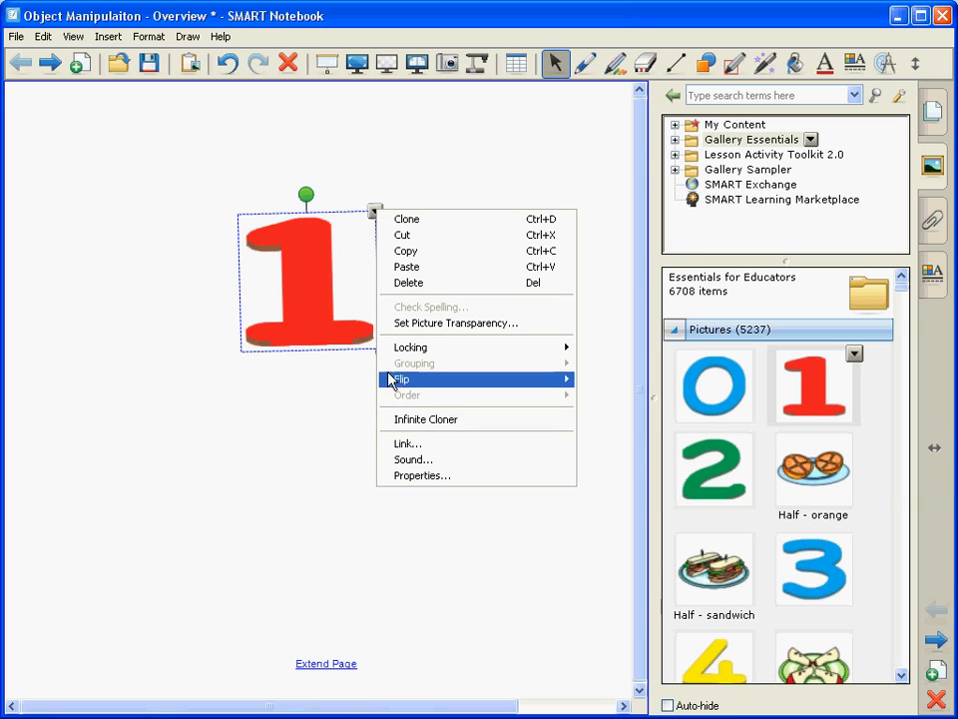
pyautogui.moveTo(403, 385)
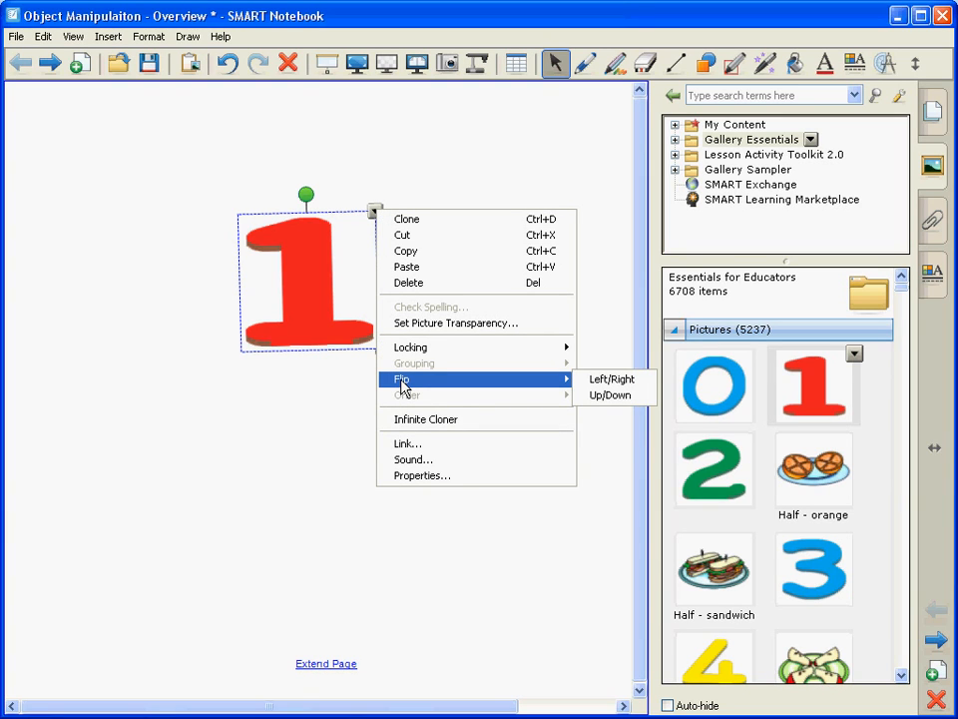
pyautogui.click(617, 382)
pyautogui.click(373, 214)
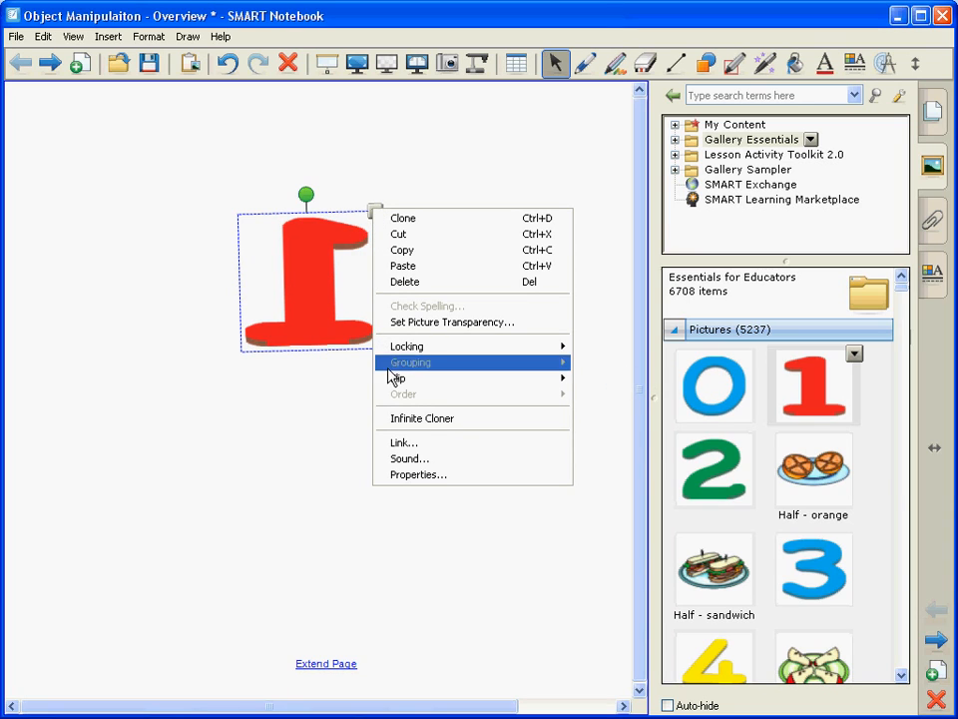
pyautogui.moveTo(395, 378)
pyautogui.click(604, 383)
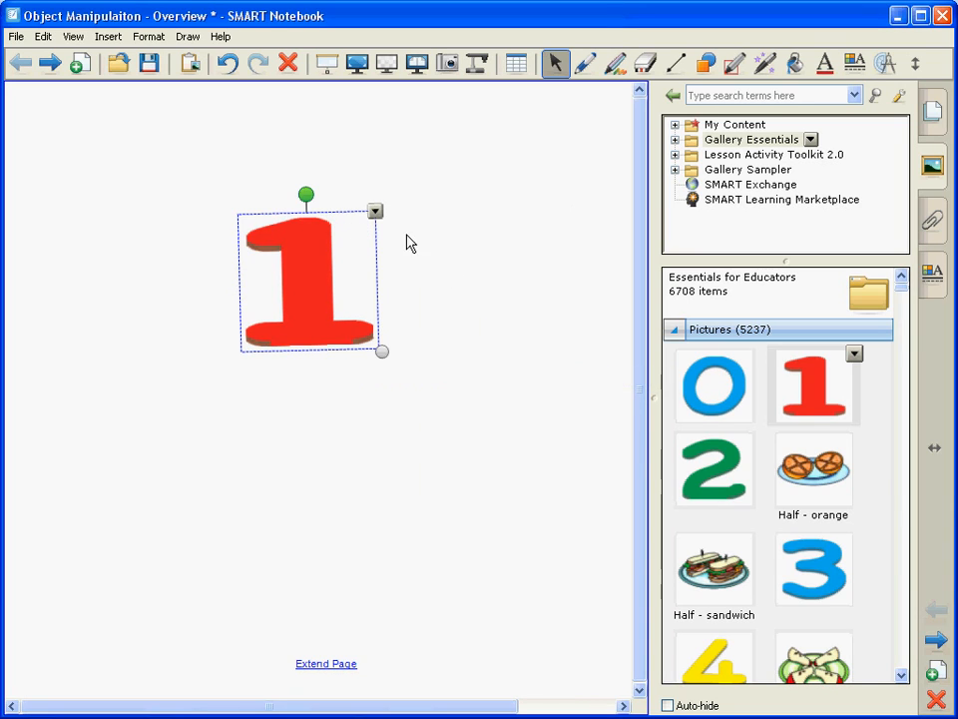
# - Flip the number 1 up/down, flip it up/down again to turn it upright, and deselect it
pyautogui.click(376, 214)
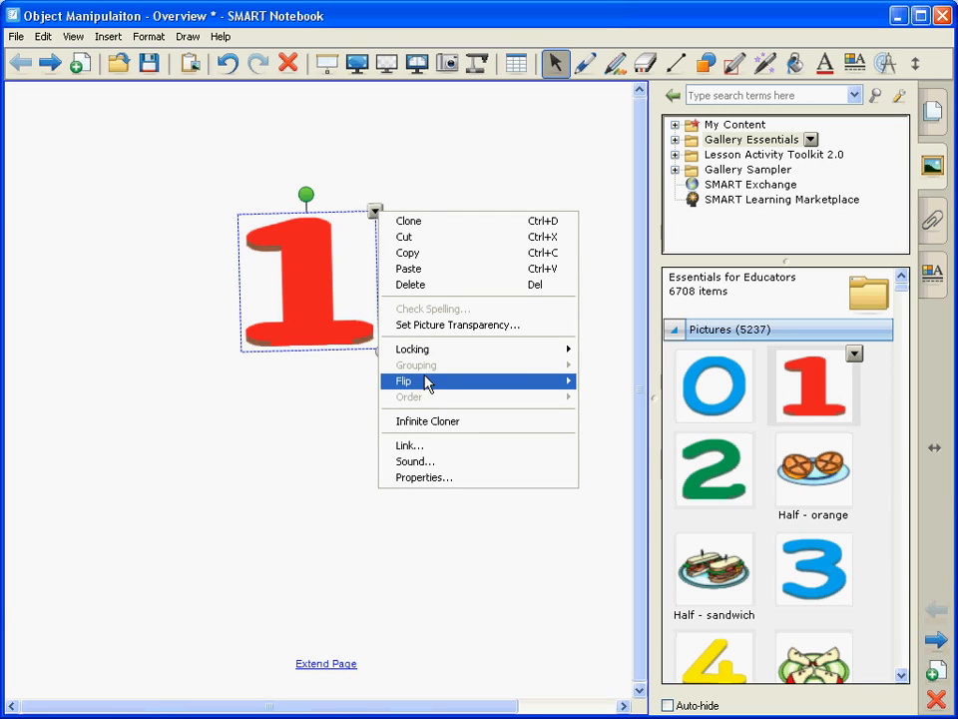
pyautogui.moveTo(438, 387)
pyautogui.click(604, 399)
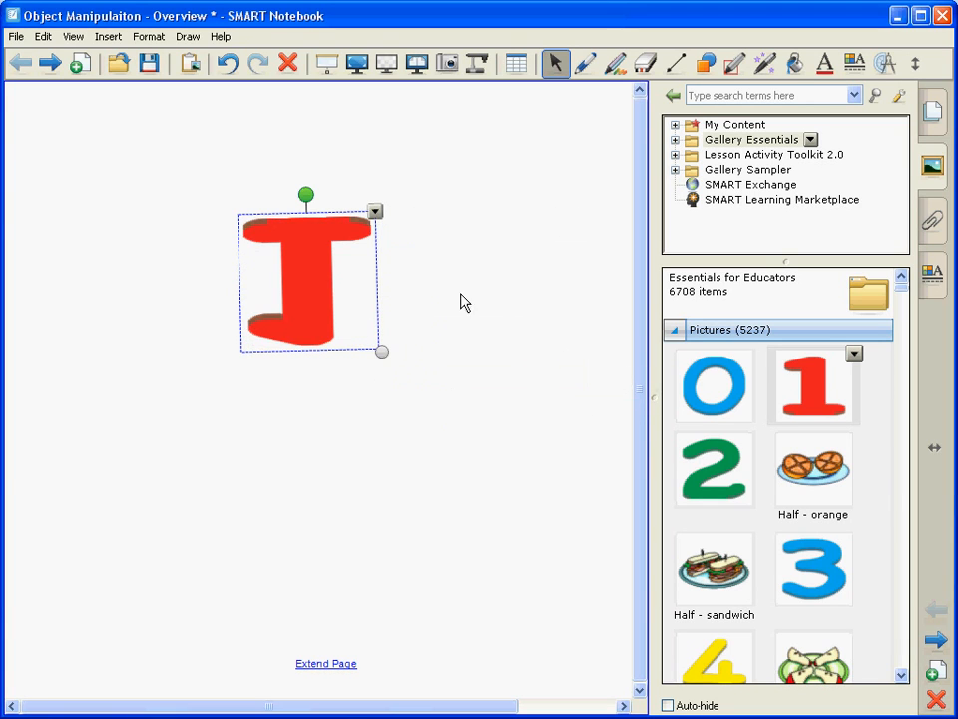
pyautogui.click(375, 213)
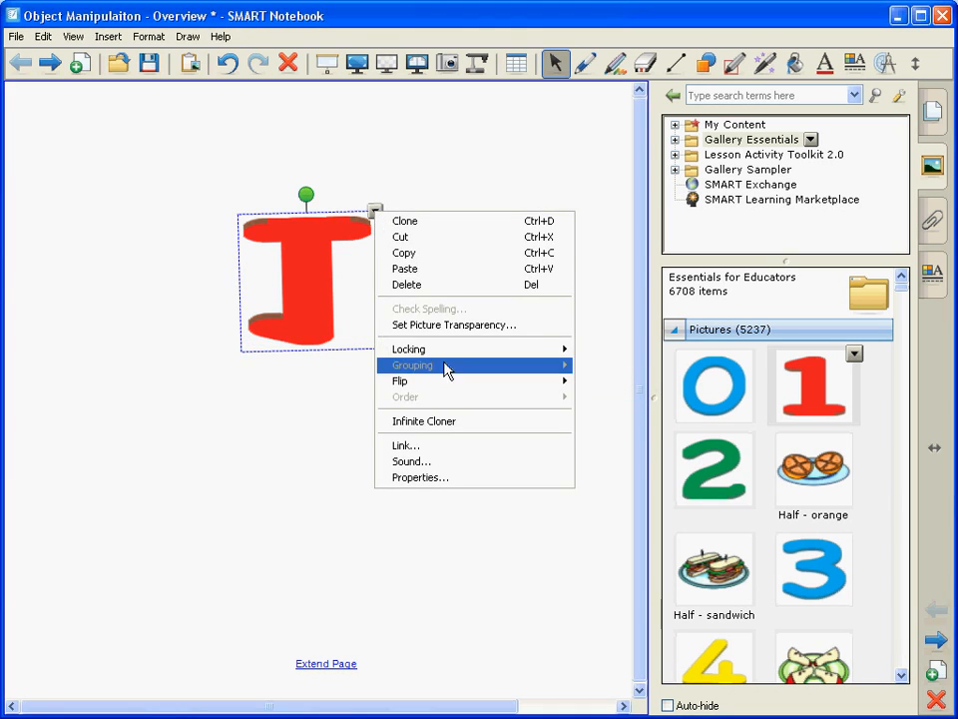
pyautogui.moveTo(569, 388)
pyautogui.click(597, 398)
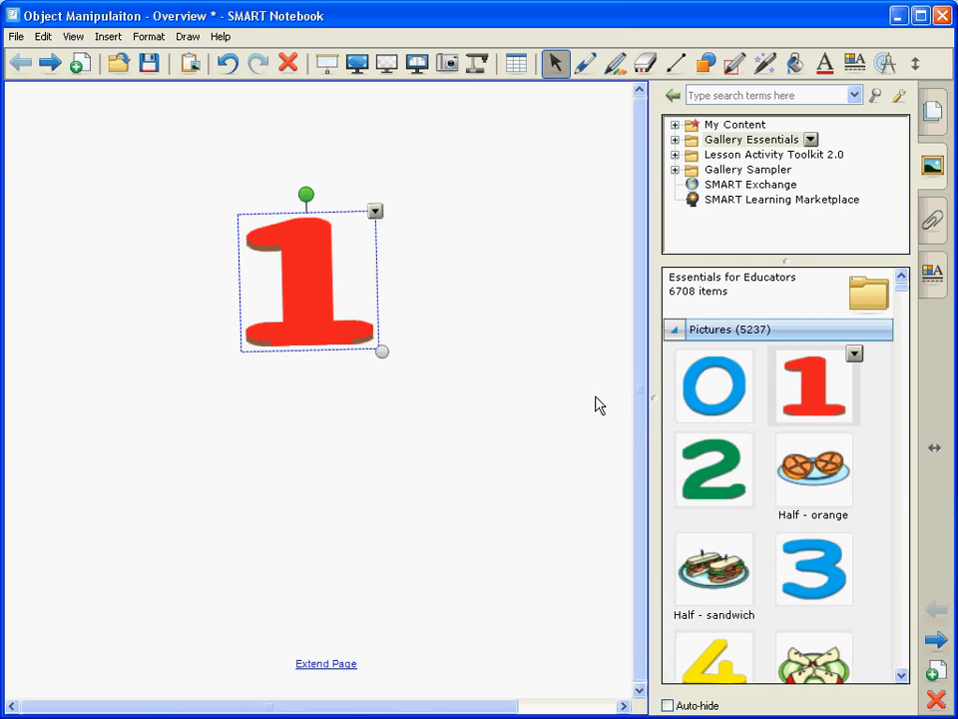
pyautogui.click(210, 188)
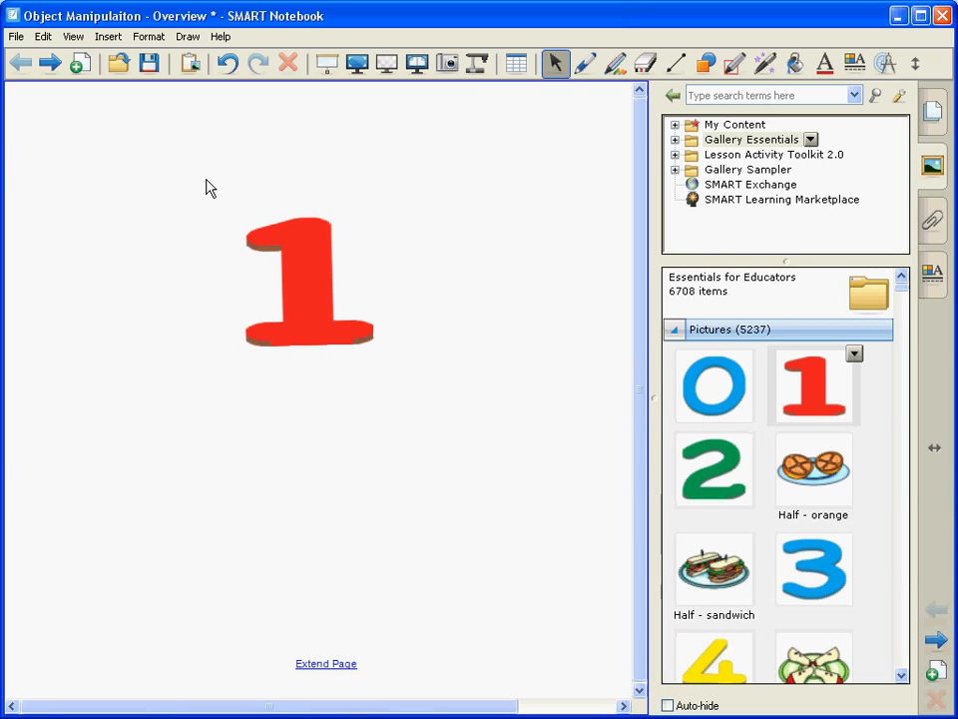
# - Clone the number 1 and place the copy directly to the right of the original
pyautogui.click(299, 243)
pyautogui.click(374, 212)
pyautogui.click(407, 221)
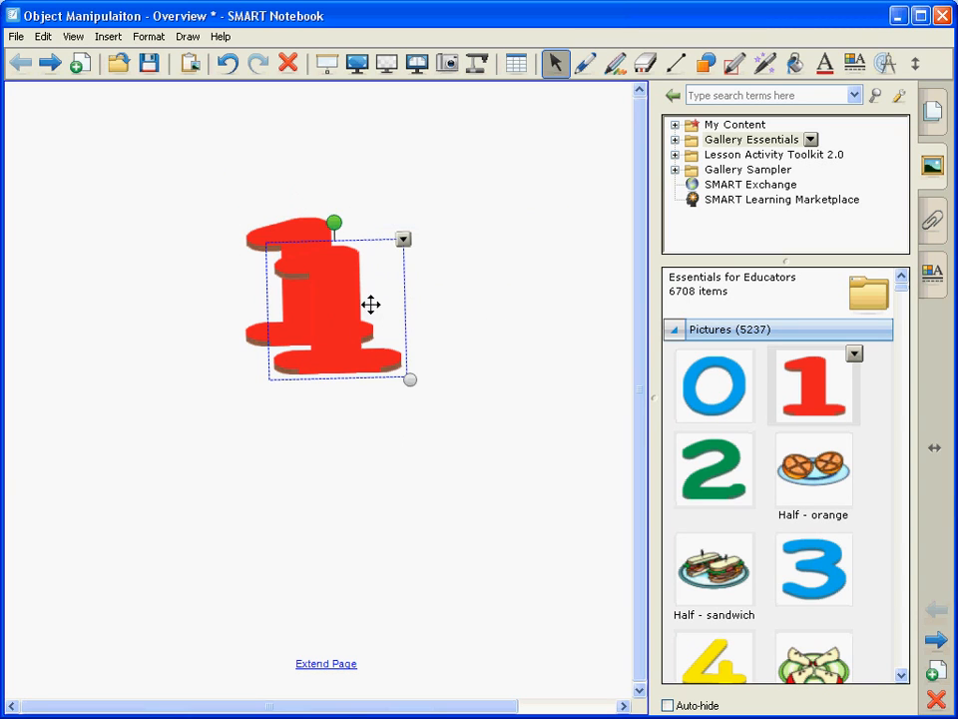
pyautogui.moveTo(349, 316); pyautogui.dragTo(462, 285)
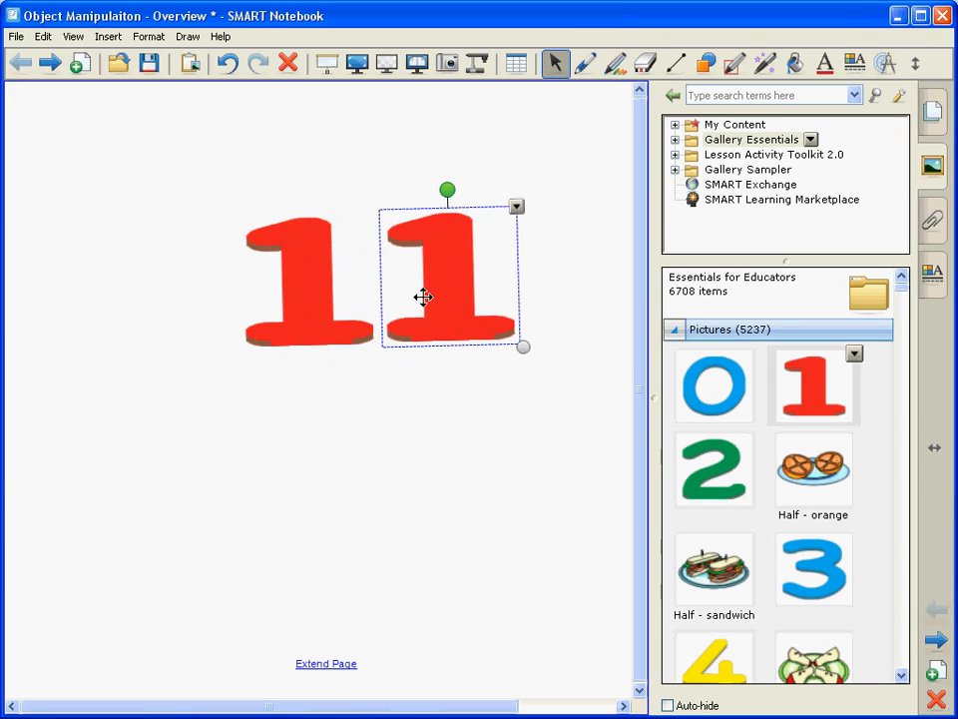
# - Clone both number 1s together to a spot below the originals, and delete the copied pair
pyautogui.click(222, 198)
pyautogui.moveTo(220, 190); pyautogui.dragTo(554, 399)
pyautogui.click(516, 207)
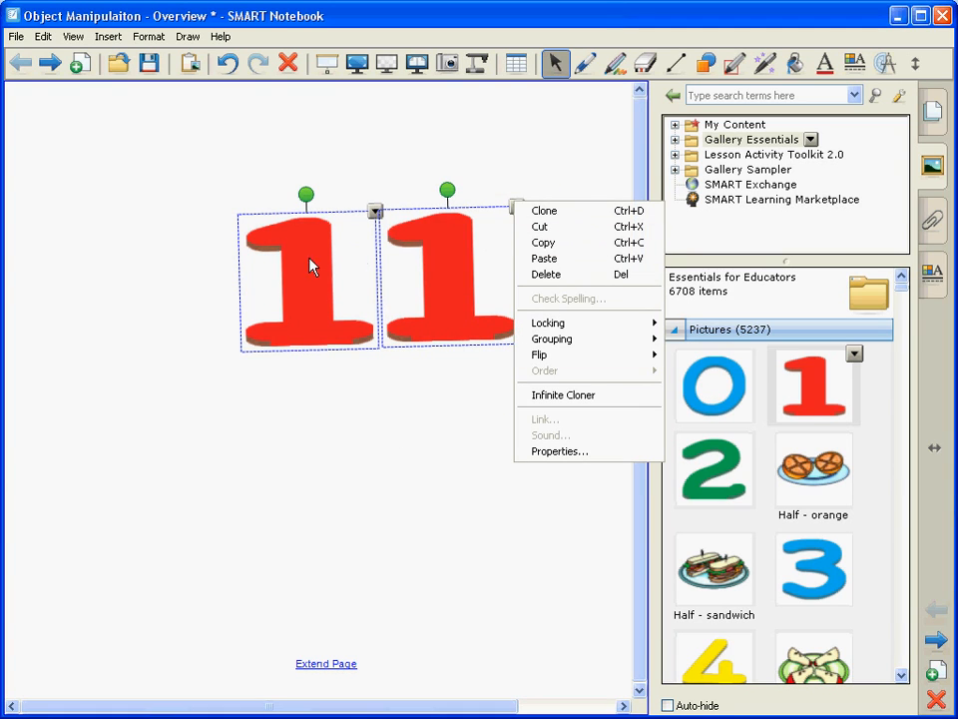
pyautogui.click(544, 212)
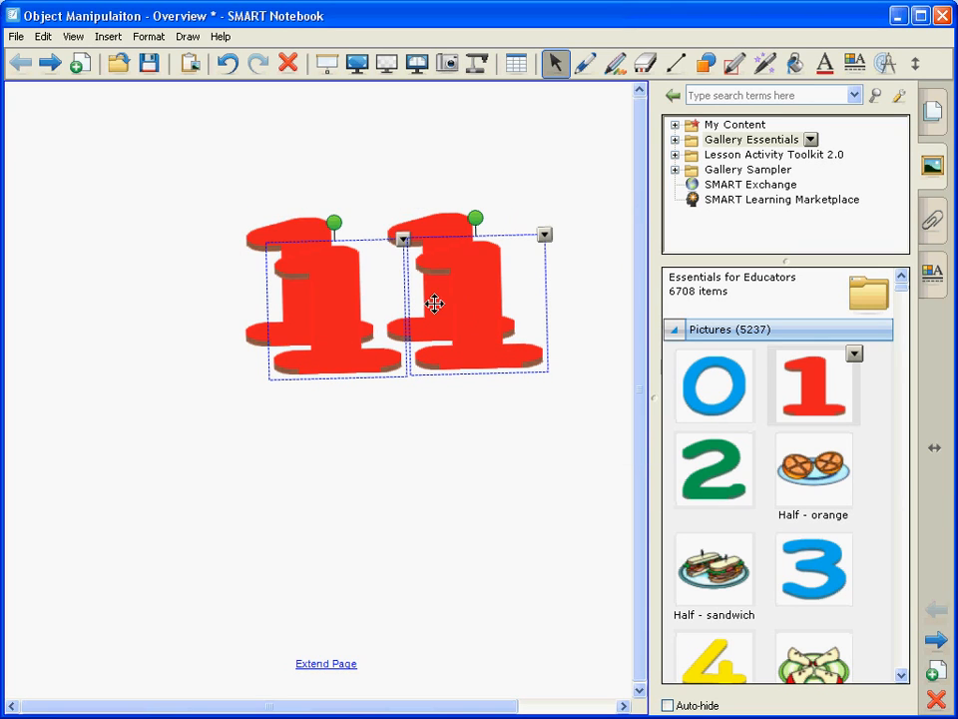
pyautogui.moveTo(484, 342); pyautogui.dragTo(447, 525)
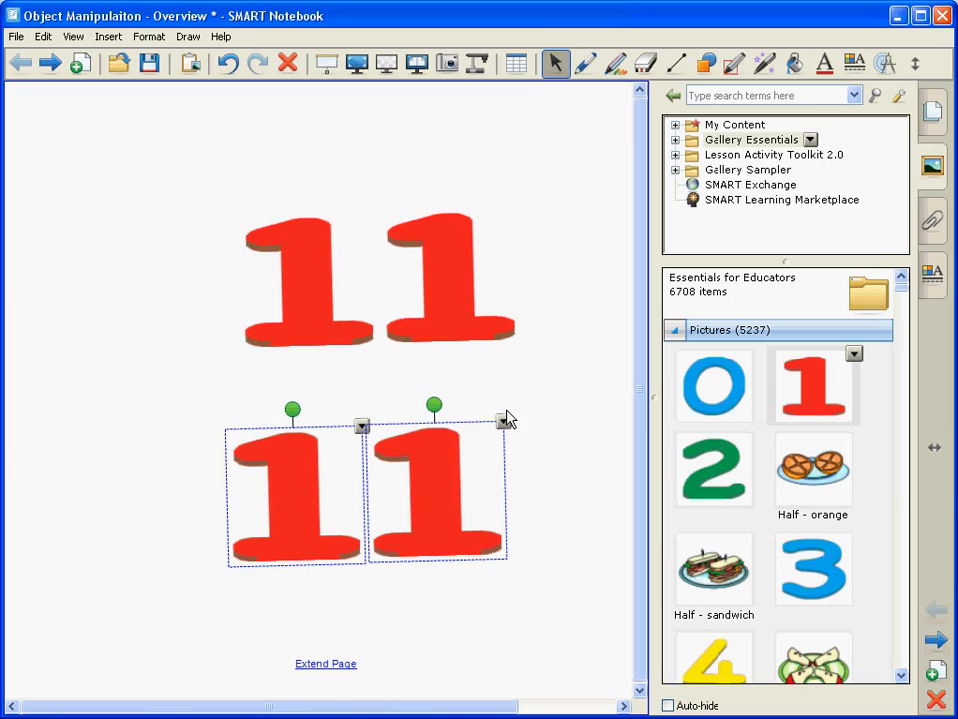
pyautogui.click(503, 423)
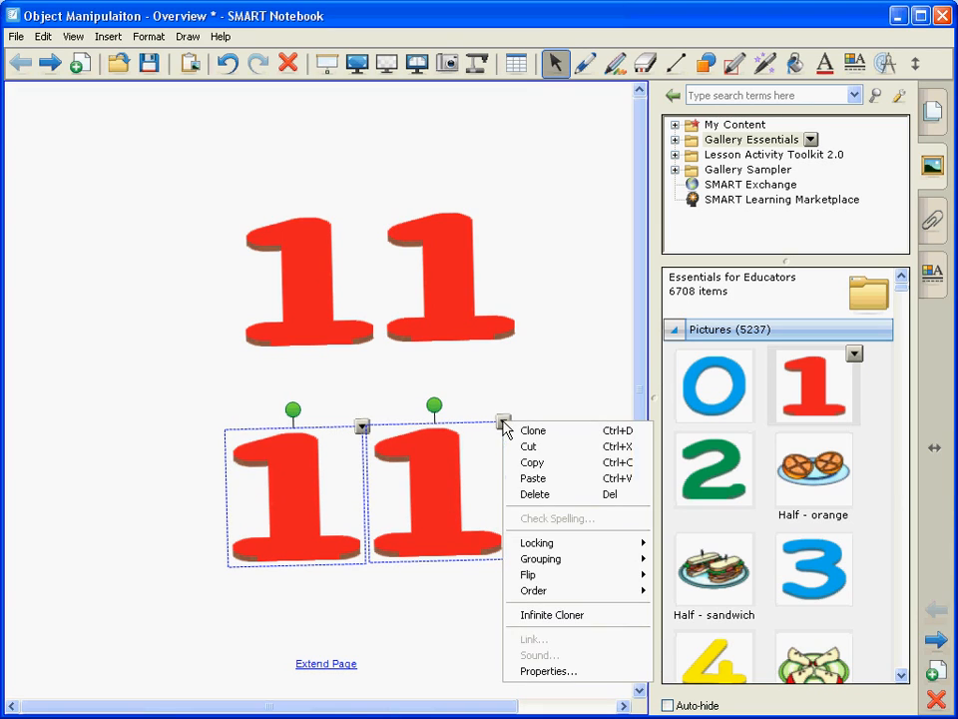
pyautogui.click(534, 494)
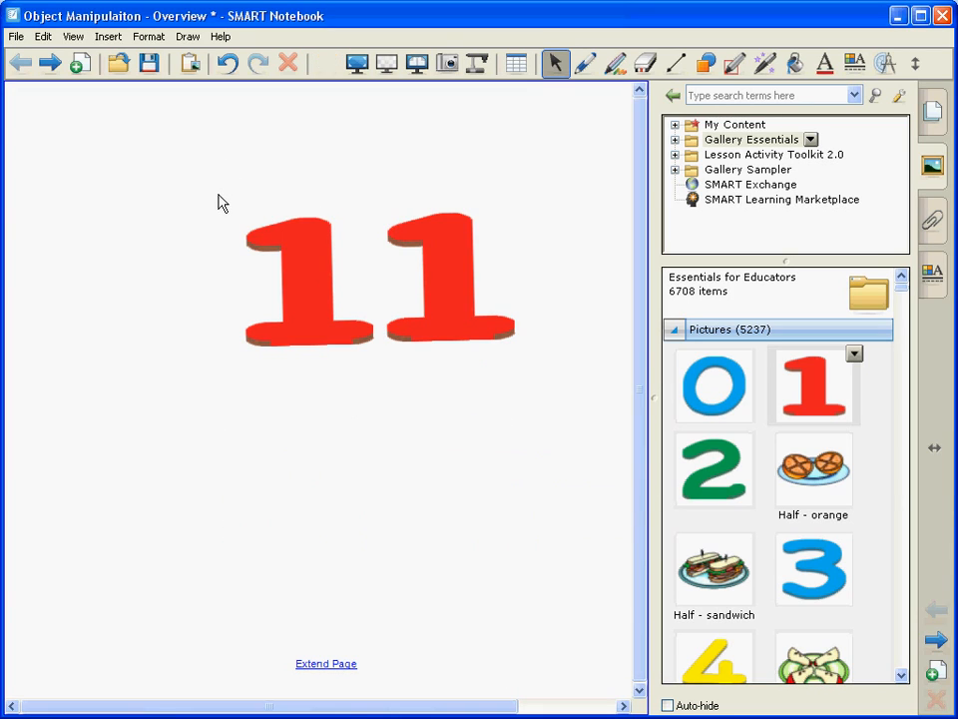
# - Select both number 1s together and group them into a single object
pyautogui.click(297, 237)
pyautogui.moveTo(222, 167); pyautogui.dragTo(552, 406)
pyautogui.click(515, 208)
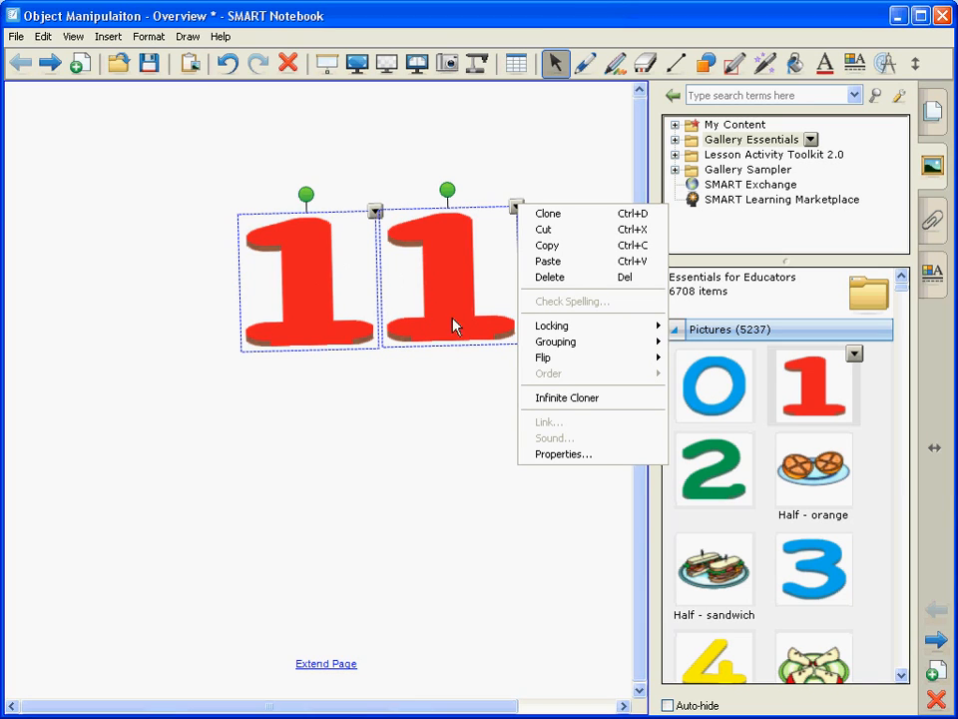
pyautogui.moveTo(578, 349)
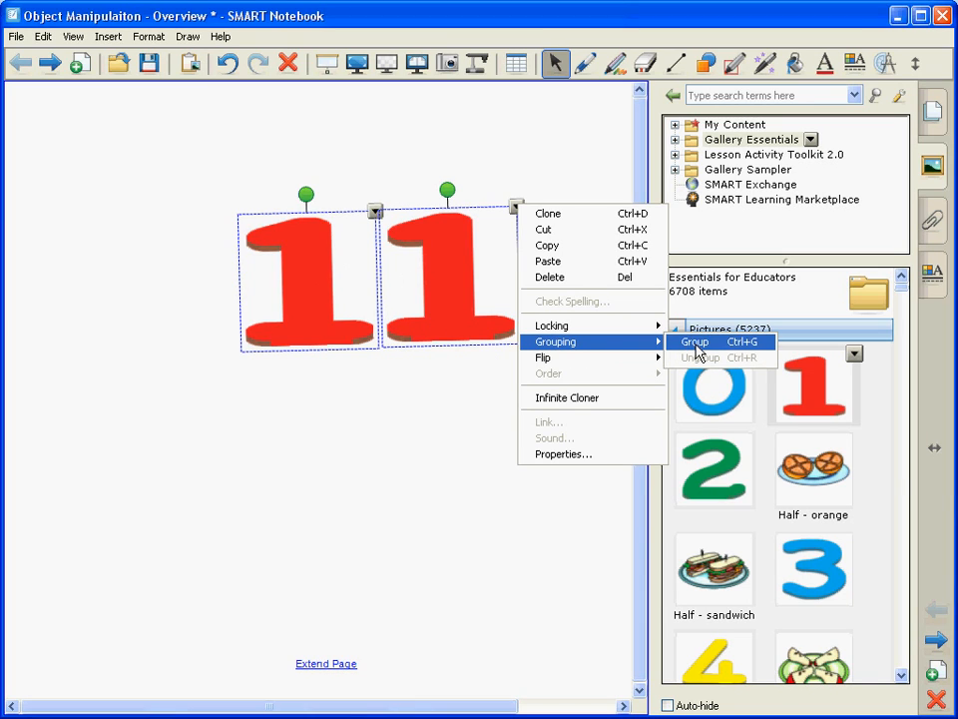
pyautogui.click(703, 342)
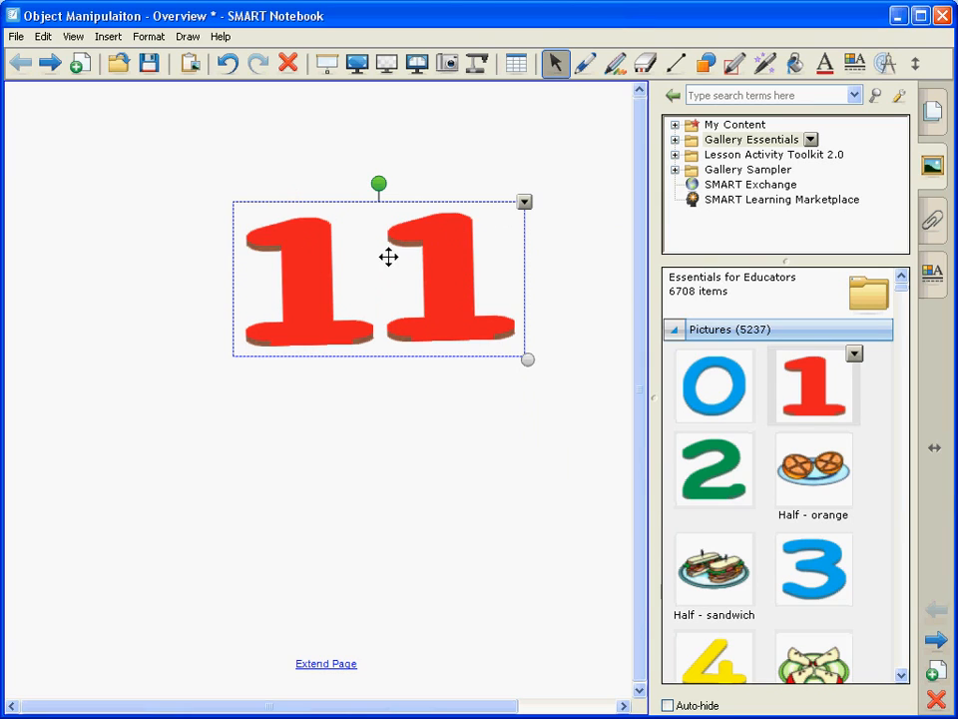
# - Move the grouped number 1s up and to the left on the page
pyautogui.click(333, 423)
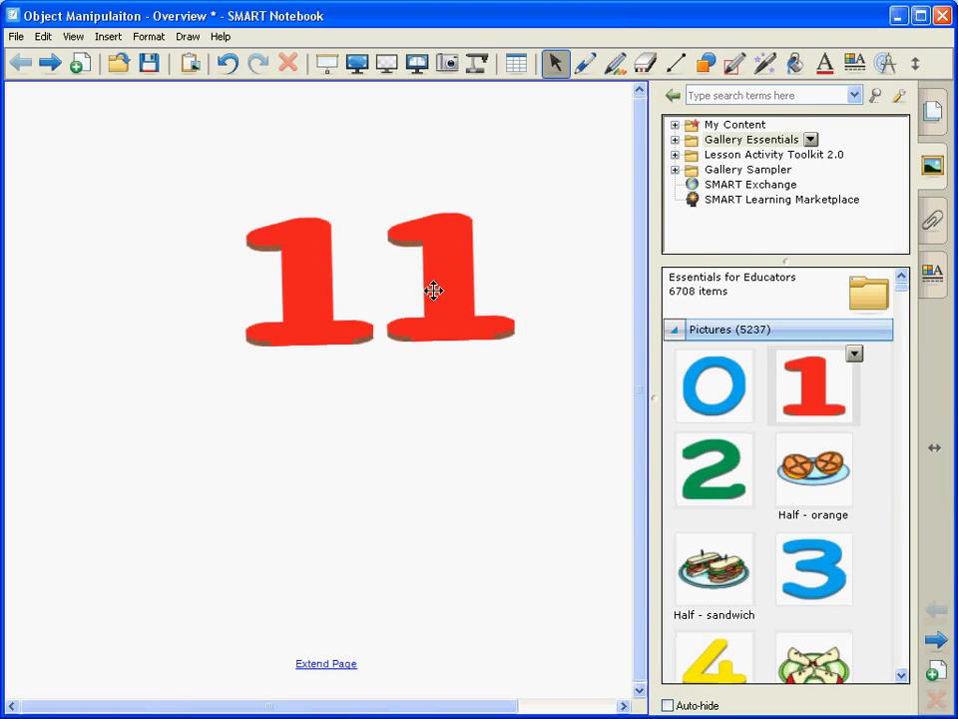
pyautogui.click(433, 291)
pyautogui.moveTo(433, 291); pyautogui.dragTo(348, 262)
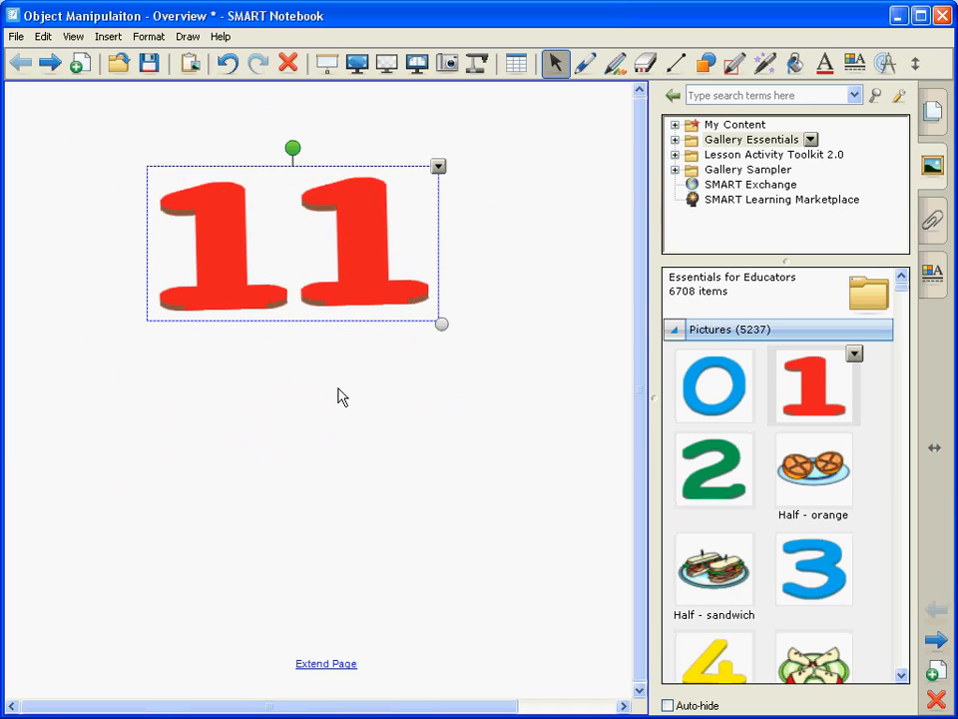
# - Ungroup the two number 1s and move the right one directly below the left one
pyautogui.click(438, 168)
pyautogui.moveTo(474, 307)
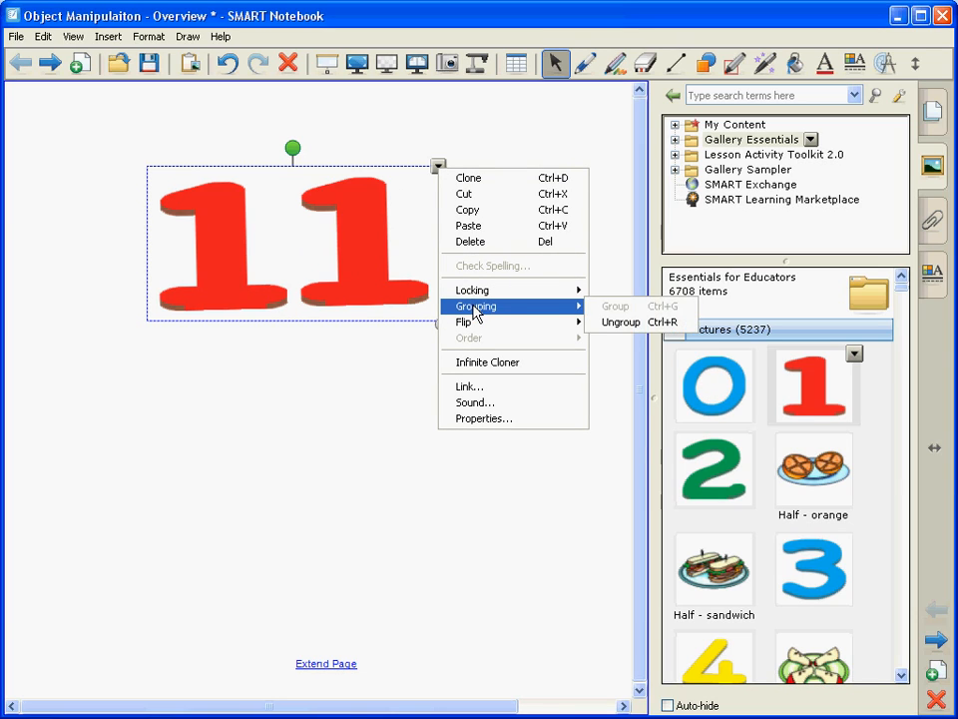
pyautogui.click(610, 326)
pyautogui.click(421, 402)
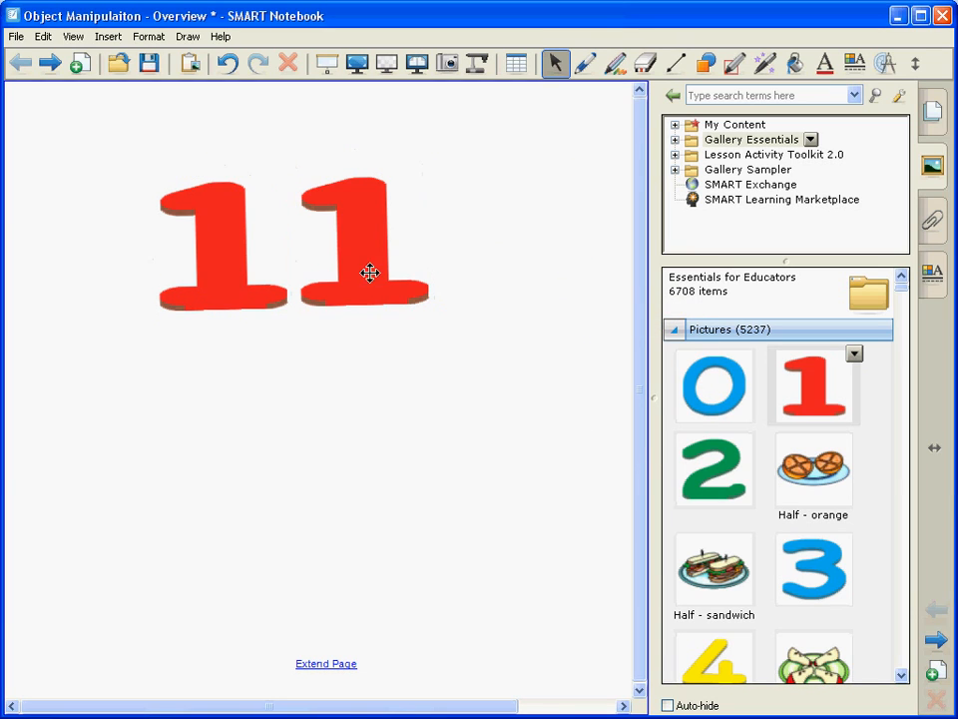
pyautogui.click(362, 263)
pyautogui.moveTo(362, 263); pyautogui.dragTo(227, 441)
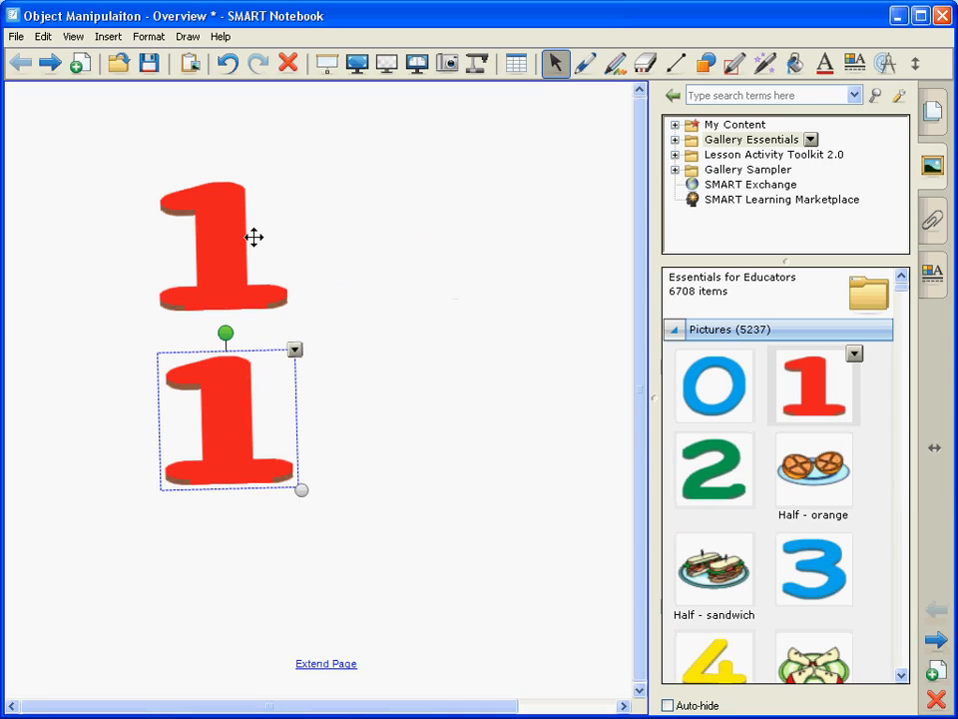
# - Delete the lower number 1 from the page
pyautogui.click(295, 350)
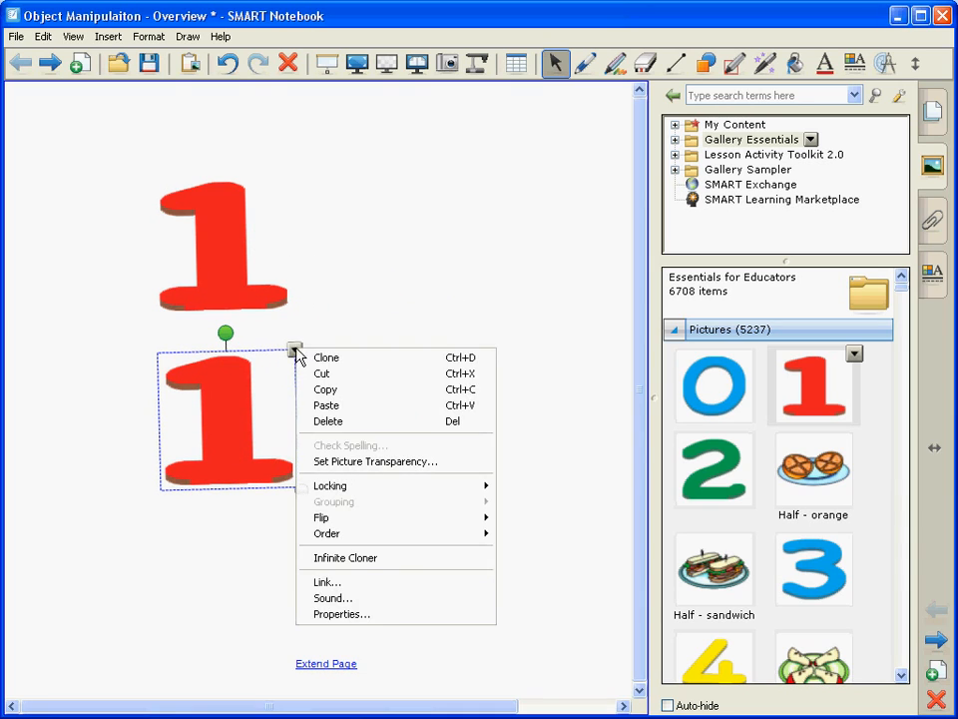
pyautogui.moveTo(343, 536)
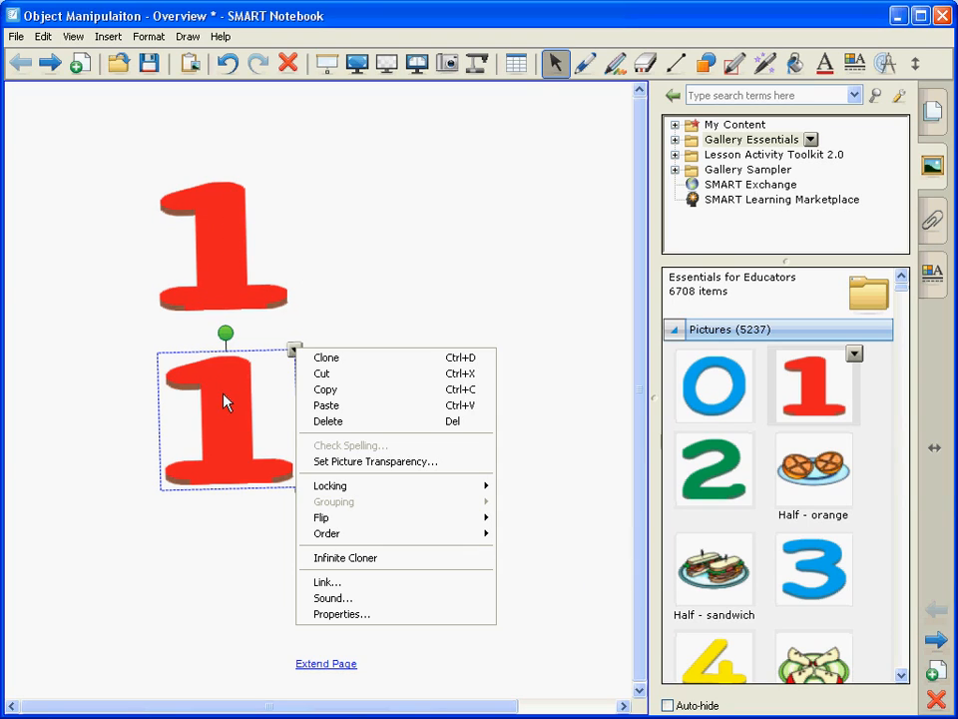
pyautogui.click(319, 421)
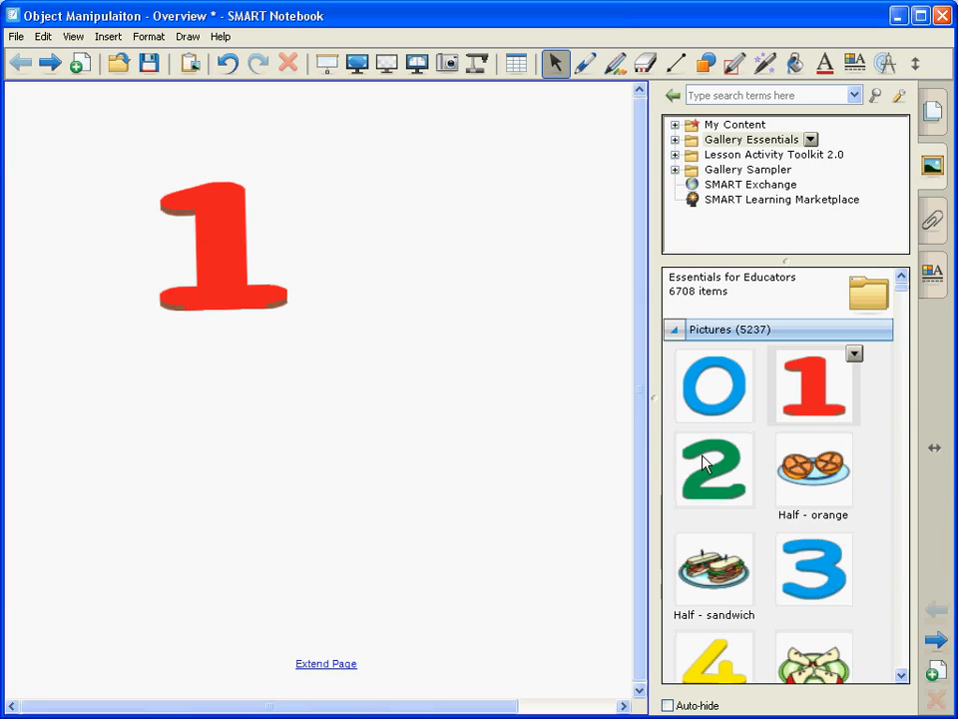
# - Add the green 2 and blue 3 gallery pictures below the number 1 and adjust the positions to form a column
pyautogui.moveTo(716, 475); pyautogui.dragTo(230, 406)
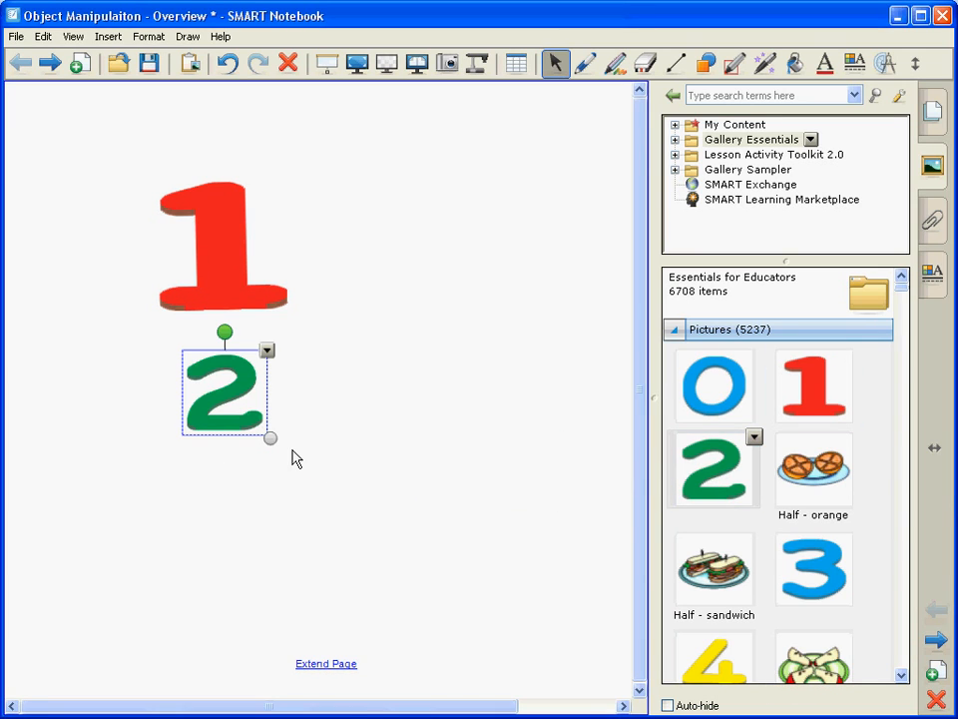
pyautogui.moveTo(829, 573); pyautogui.dragTo(230, 560)
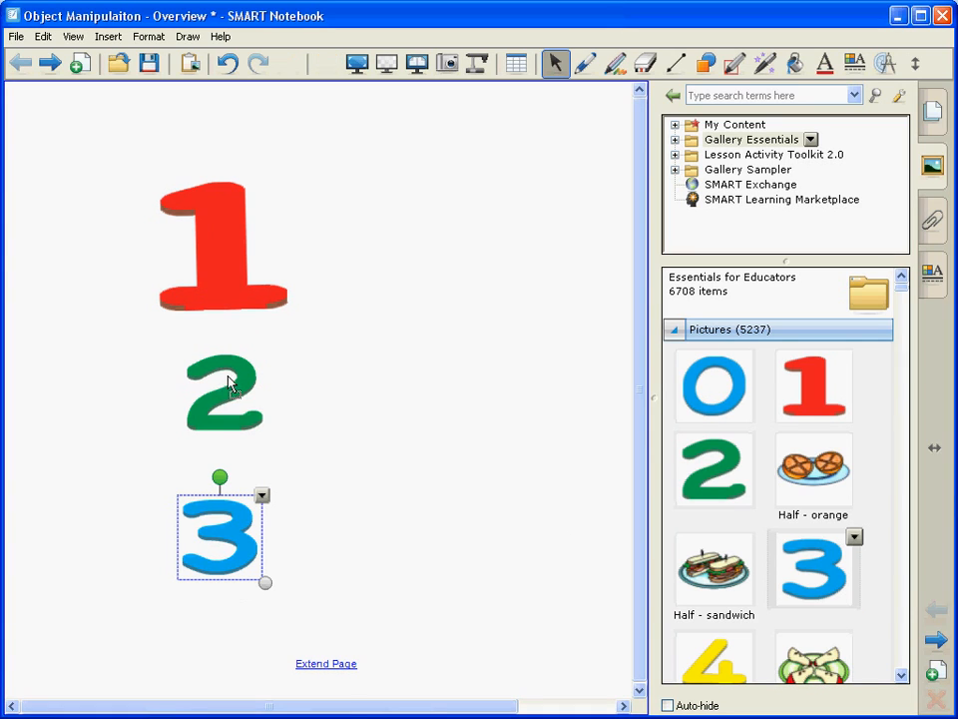
pyautogui.moveTo(230, 380); pyautogui.dragTo(238, 419)
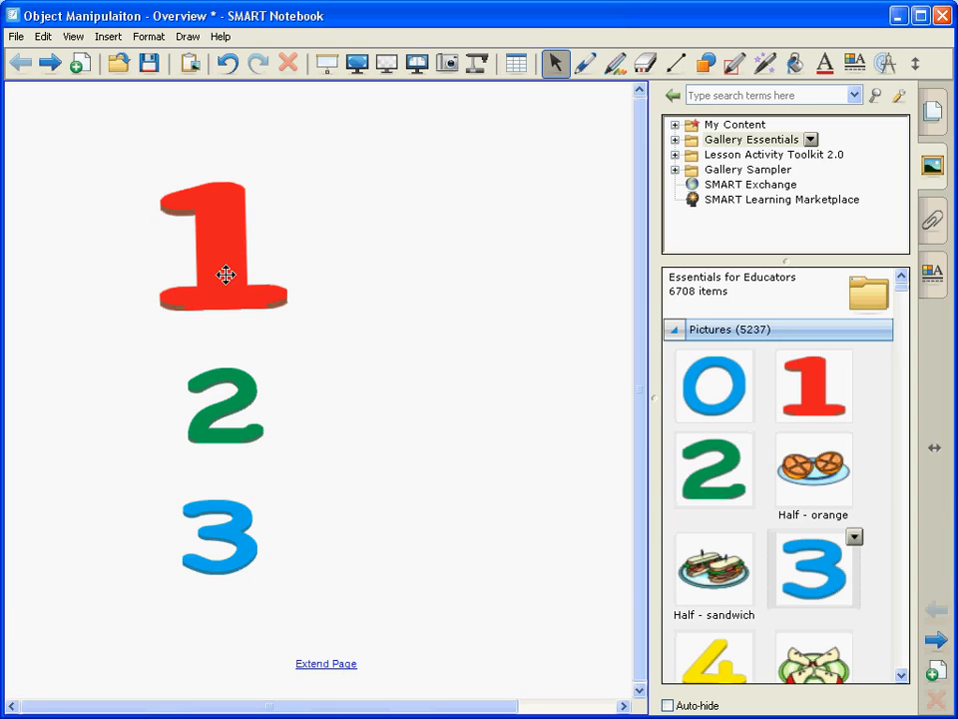
pyautogui.click(218, 237)
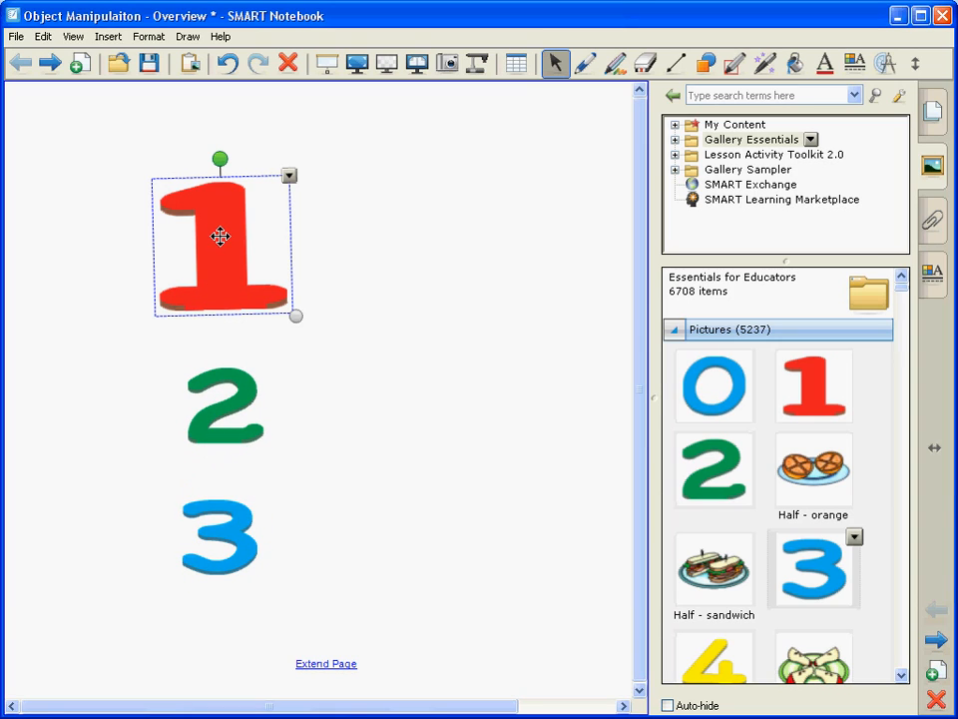
pyautogui.moveTo(221, 236)
pyautogui.mouseDown()
pyautogui.moveTo(229, 548)
pyautogui.moveTo(238, 409)
pyautogui.moveTo(230, 257)
pyautogui.mouseUp()
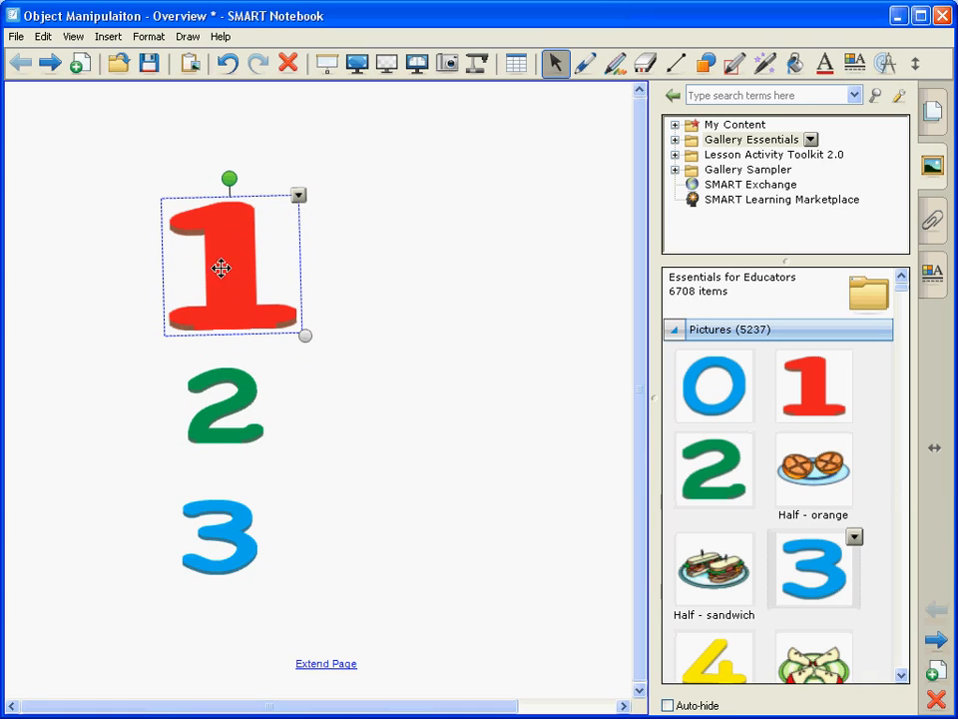
# - Bring the red number 1 forward one layer in the stacking order
pyautogui.click(294, 197)
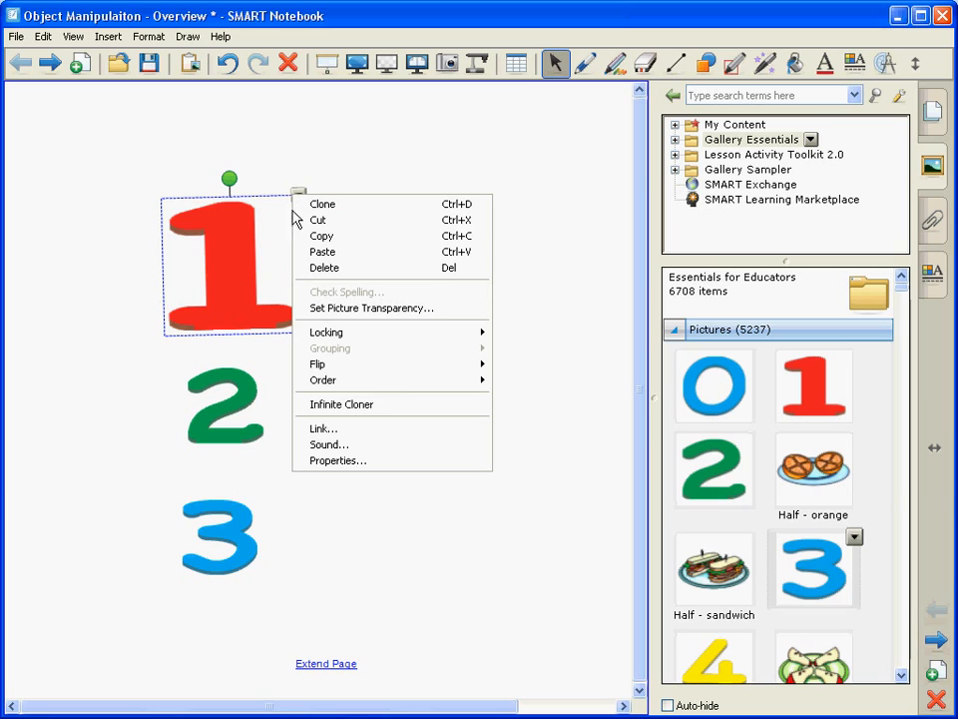
pyautogui.moveTo(324, 384)
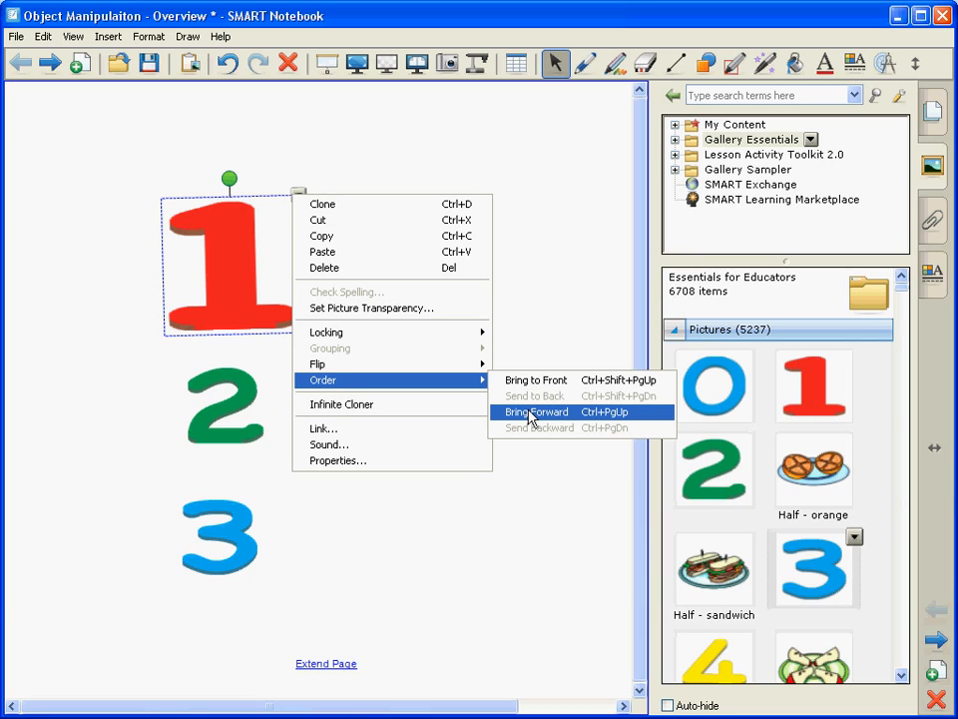
pyautogui.click(530, 413)
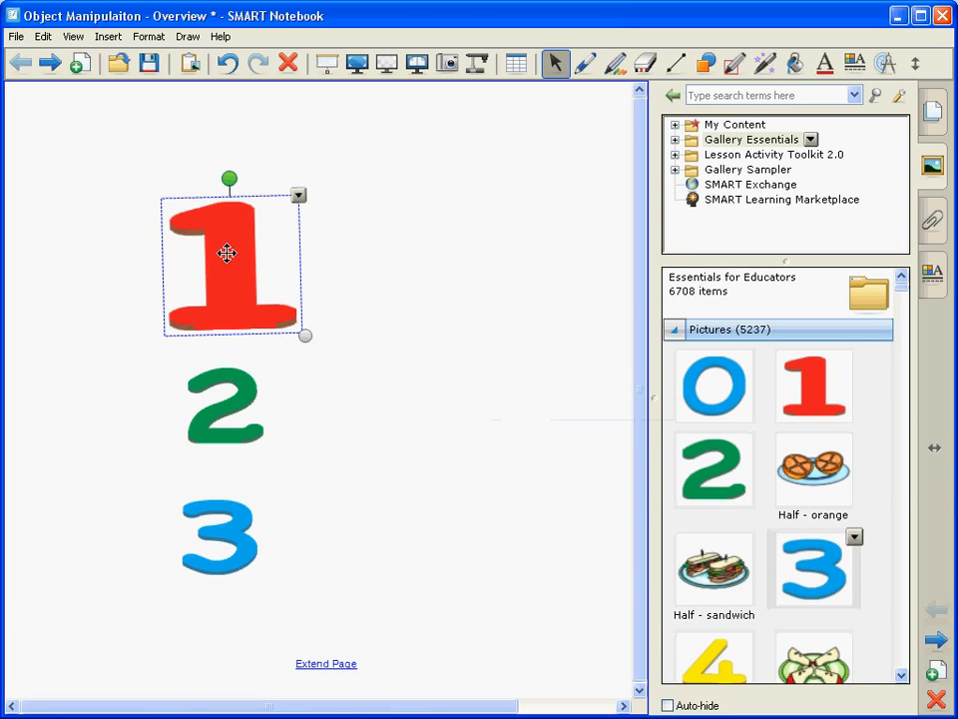
# - Move the red number 1 slightly up, away from the green 2, and bring it to the front of the stacking order
pyautogui.moveTo(227, 281)
pyautogui.mouseDown()
pyautogui.moveTo(221, 530)
pyautogui.moveTo(245, 417)
pyautogui.moveTo(240, 273)
pyautogui.mouseUp()
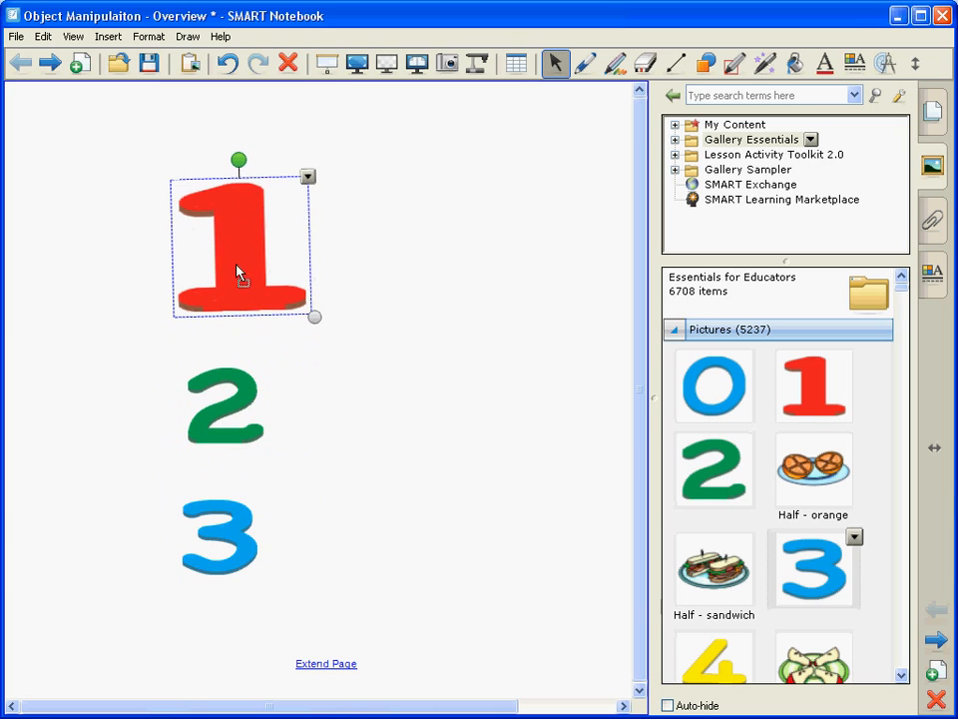
pyautogui.click(307, 176)
pyautogui.moveTo(357, 371)
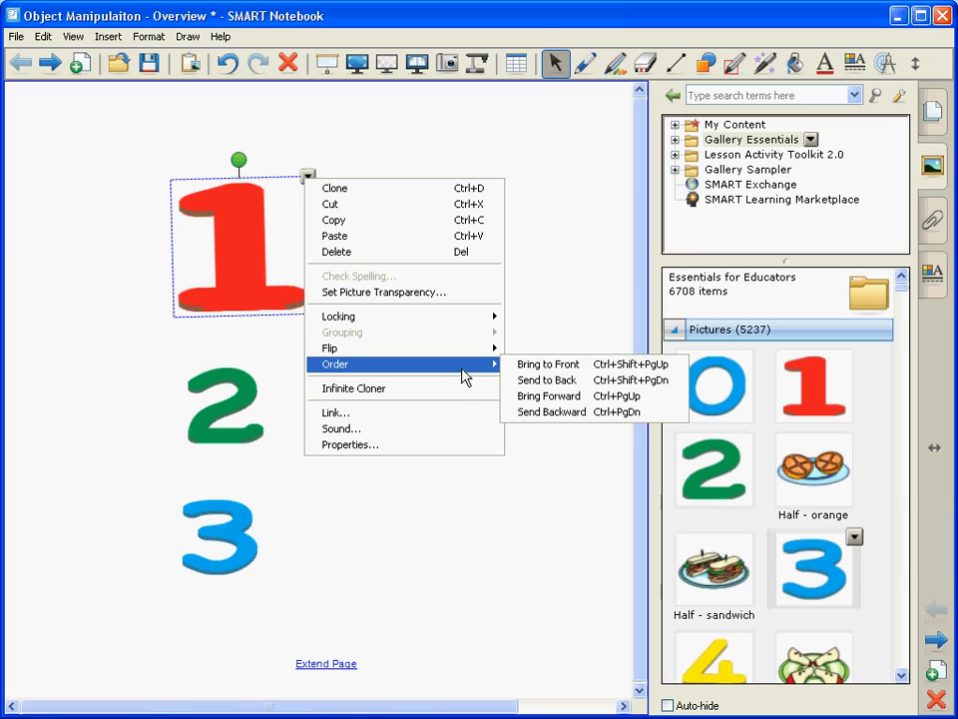
pyautogui.click(537, 368)
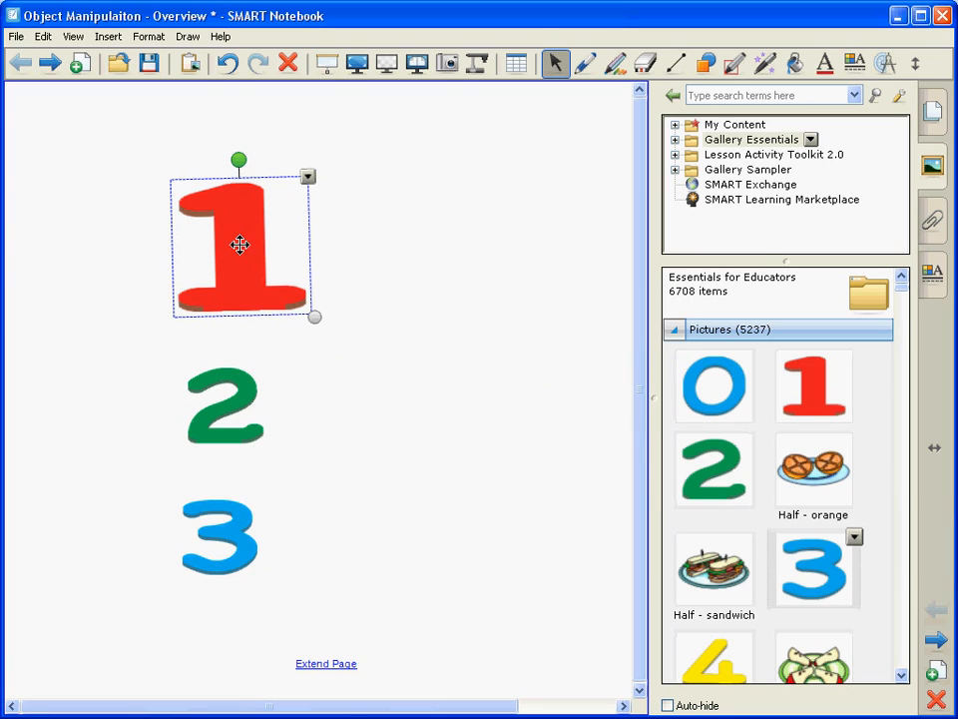
# - Move the red number 1 a little higher on the page and send it to the back of the stacking order
pyautogui.moveTo(239, 248)
pyautogui.mouseDown()
pyautogui.moveTo(225, 569)
pyautogui.moveTo(350, 522)
pyautogui.moveTo(254, 278)
pyautogui.moveTo(236, 261)
pyautogui.mouseUp()
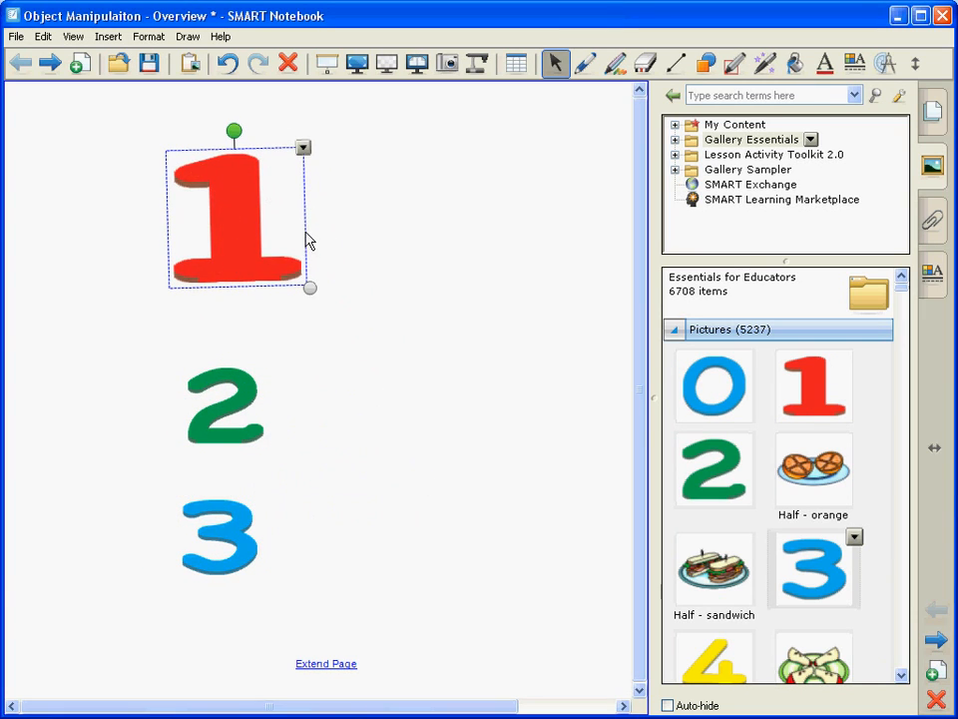
pyautogui.click(304, 150)
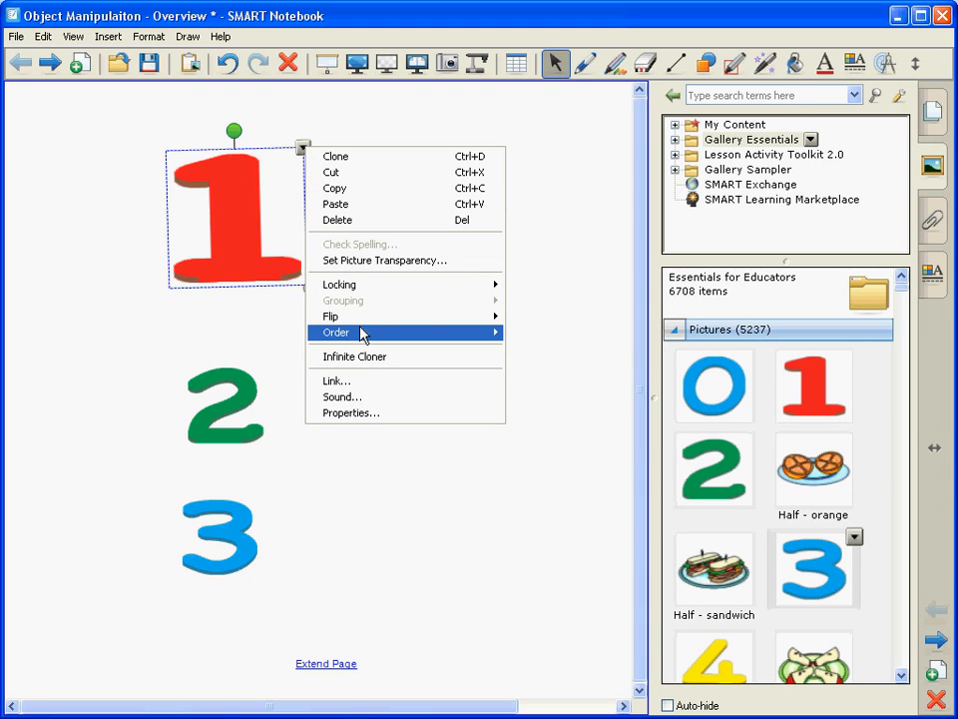
pyautogui.moveTo(425, 334)
pyautogui.click(540, 348)
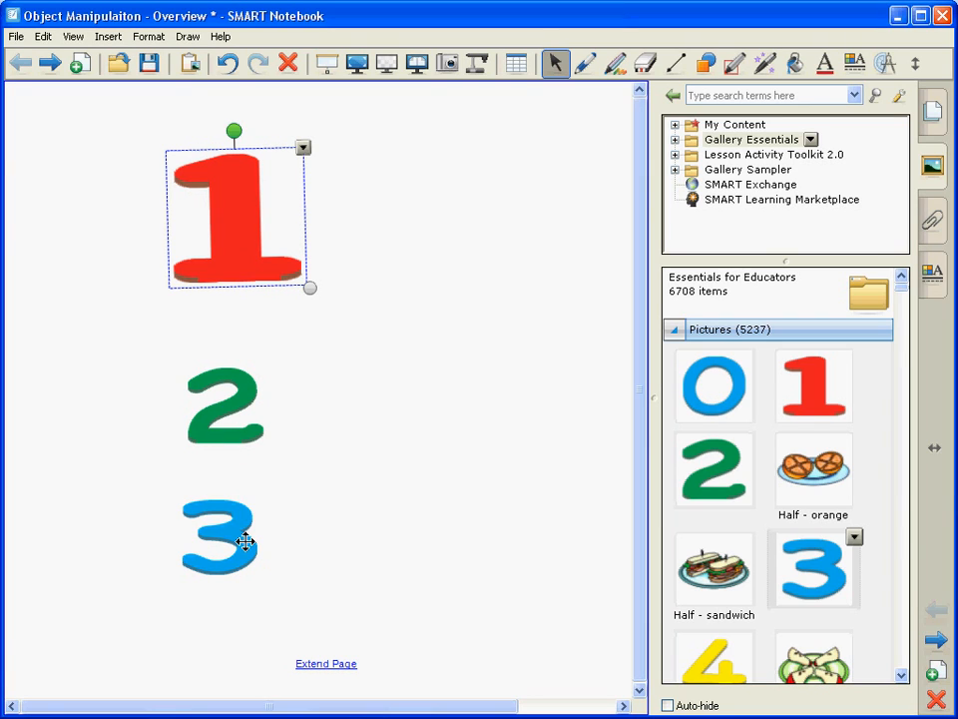
# - Clear all the number pictures from page 1
pyautogui.click(303, 148)
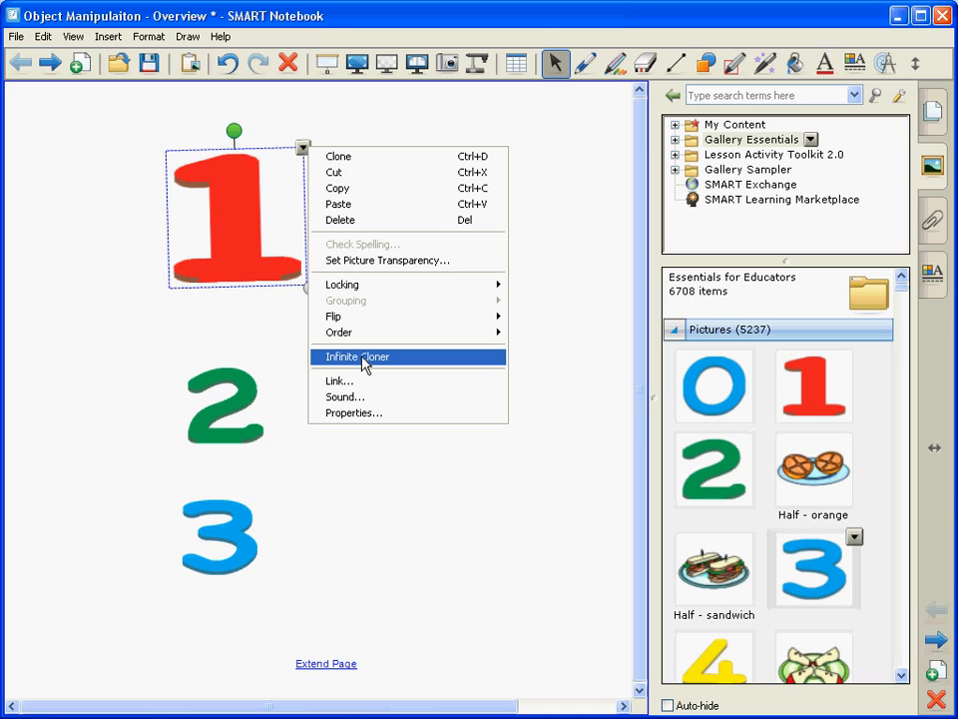
pyautogui.click(178, 325)
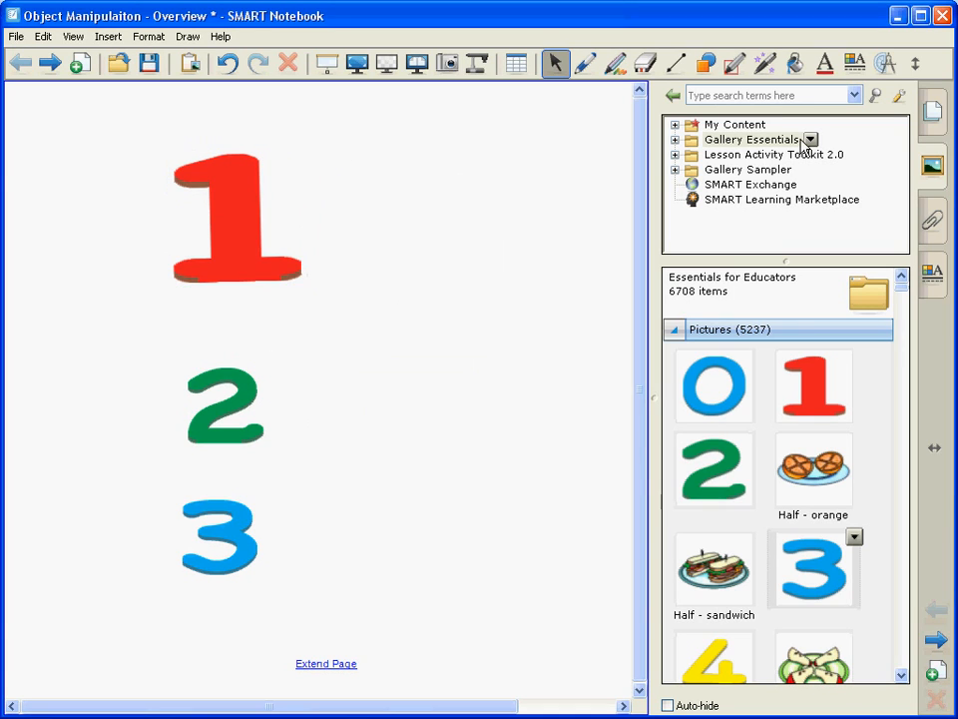
pyautogui.click(933, 116)
pyautogui.click(875, 139)
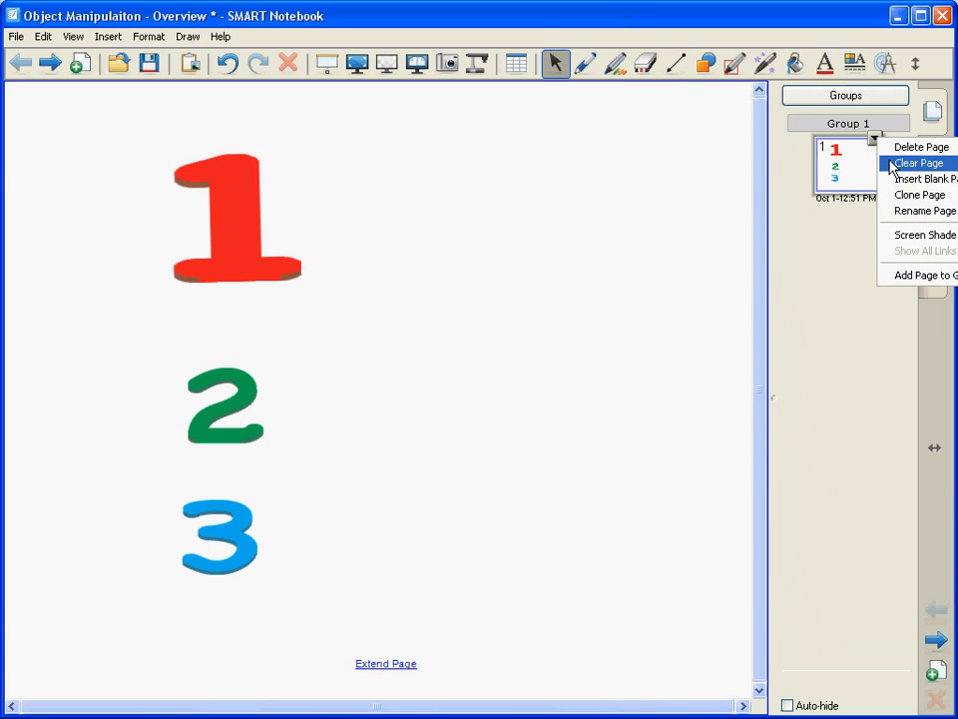
pyautogui.click(894, 163)
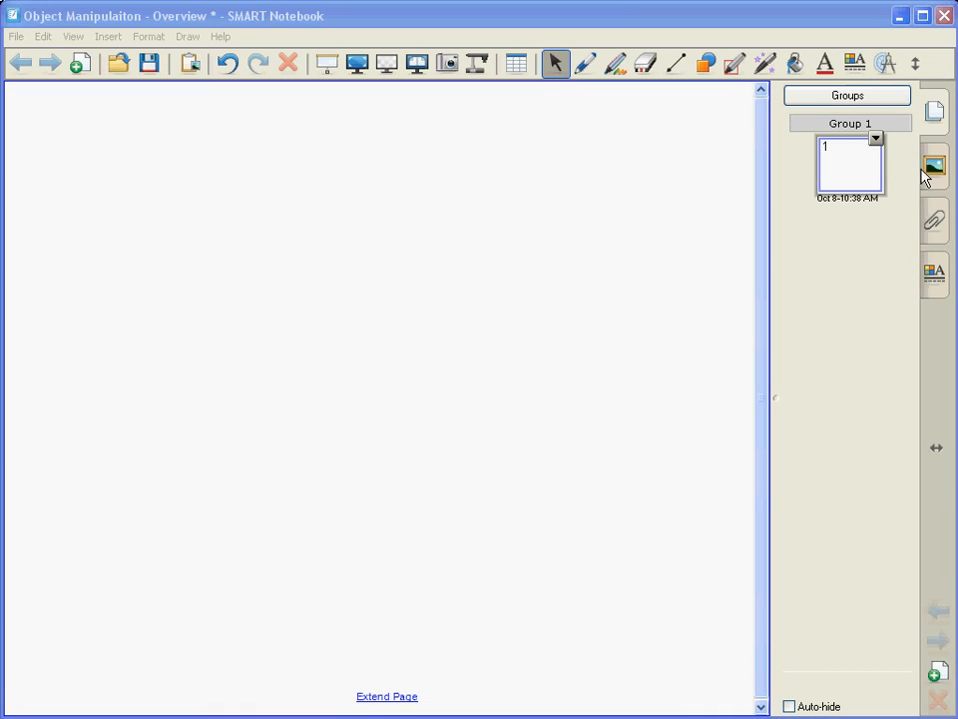
# - Search the gallery for "penny" and add the US Penny - Front picture to the page's left side
pyautogui.click(928, 171)
pyautogui.click(784, 95)
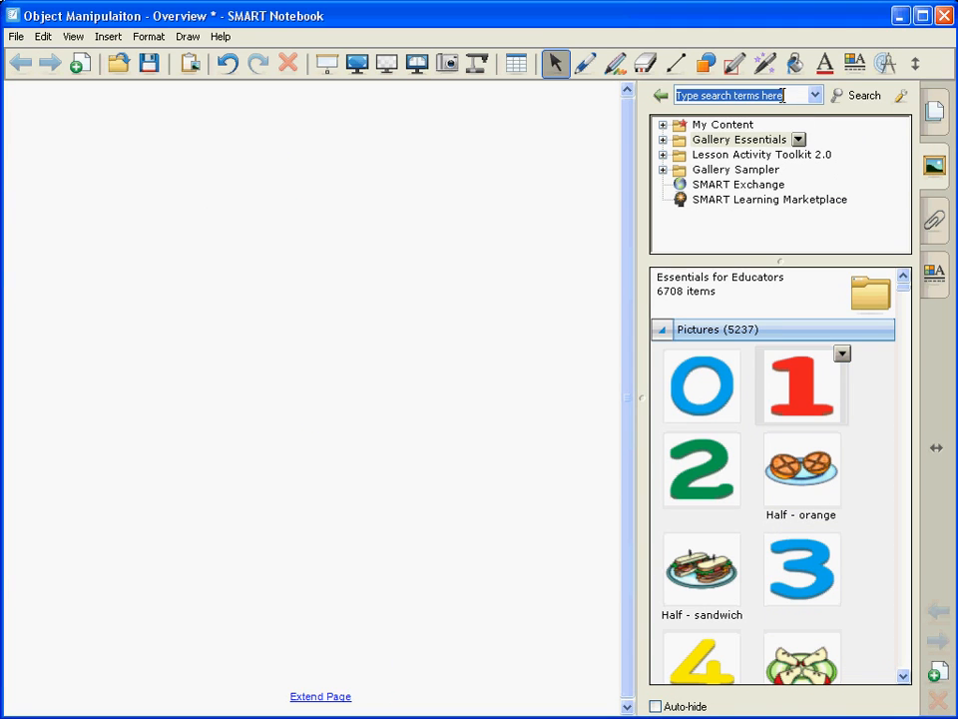
pyautogui.write('penny')
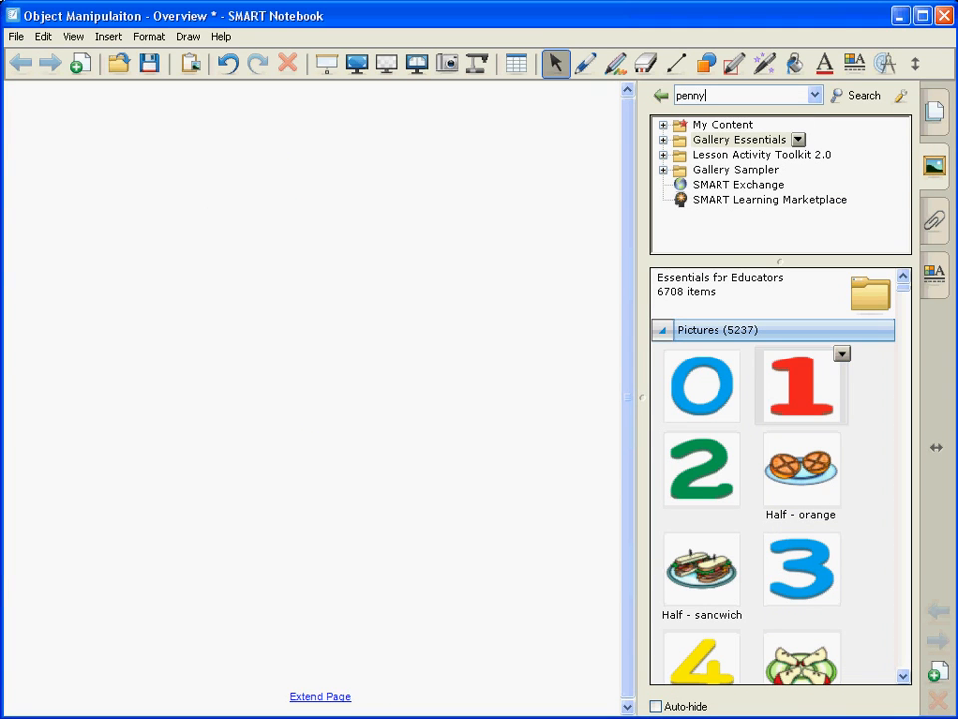
pyautogui.press('Return')
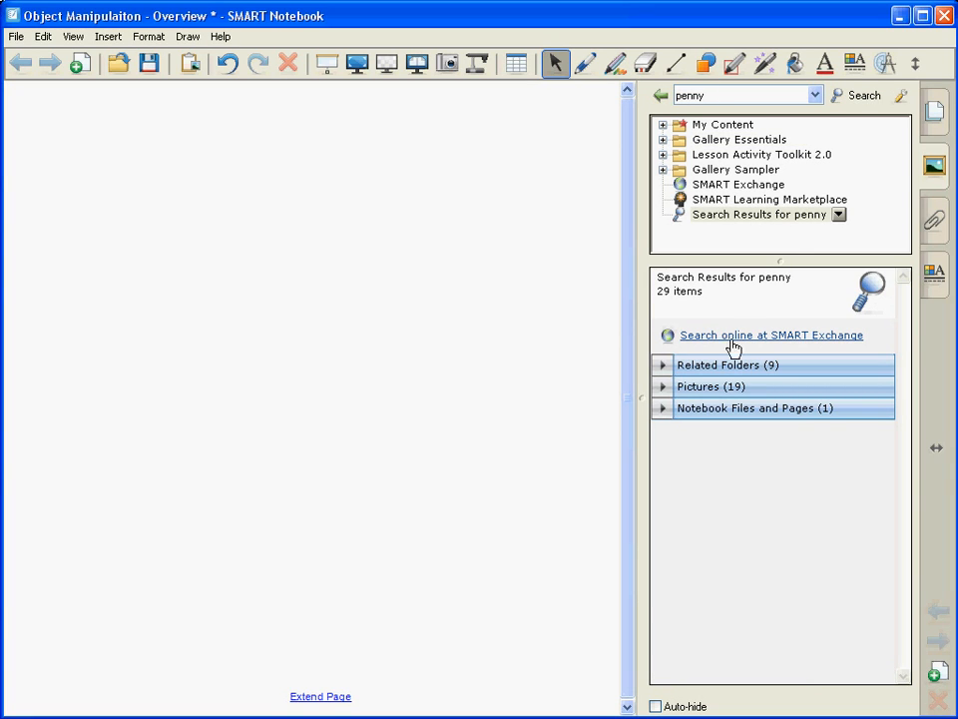
pyautogui.click(663, 388)
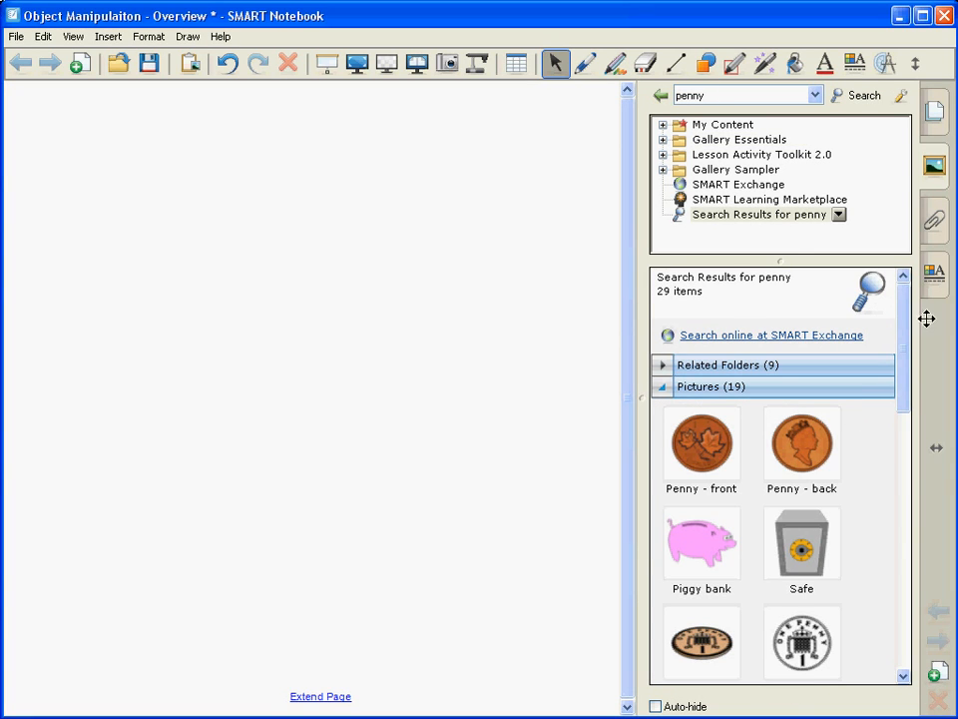
pyautogui.moveTo(904, 332); pyautogui.dragTo(903, 579)
pyautogui.moveTo(673, 513); pyautogui.dragTo(130, 323)
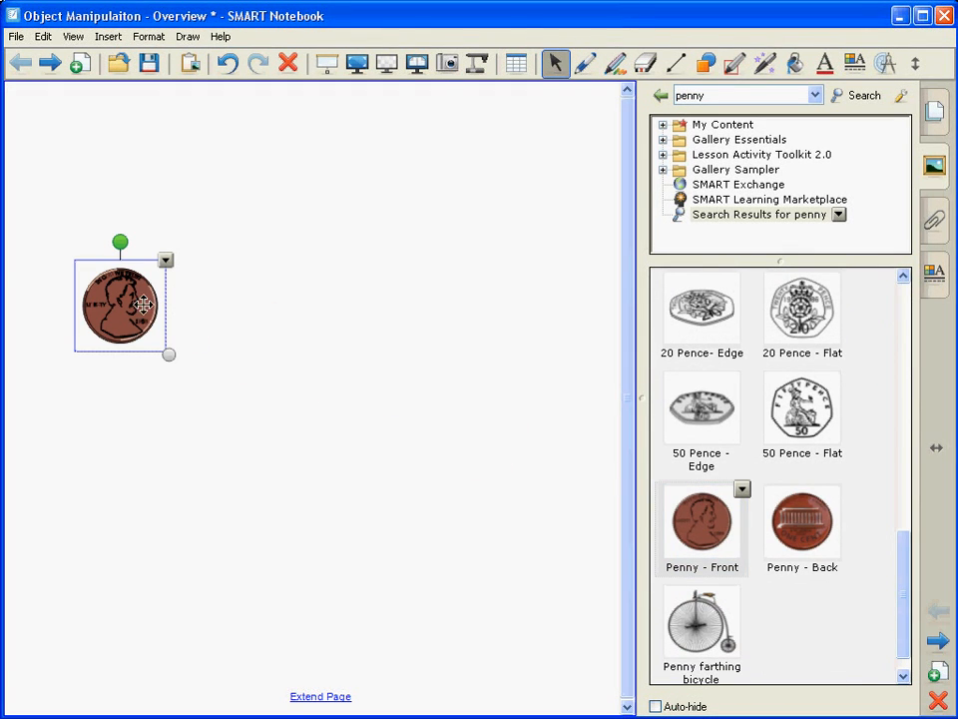
# - Turn the penny into an Infinite Cloner
pyautogui.click(167, 263)
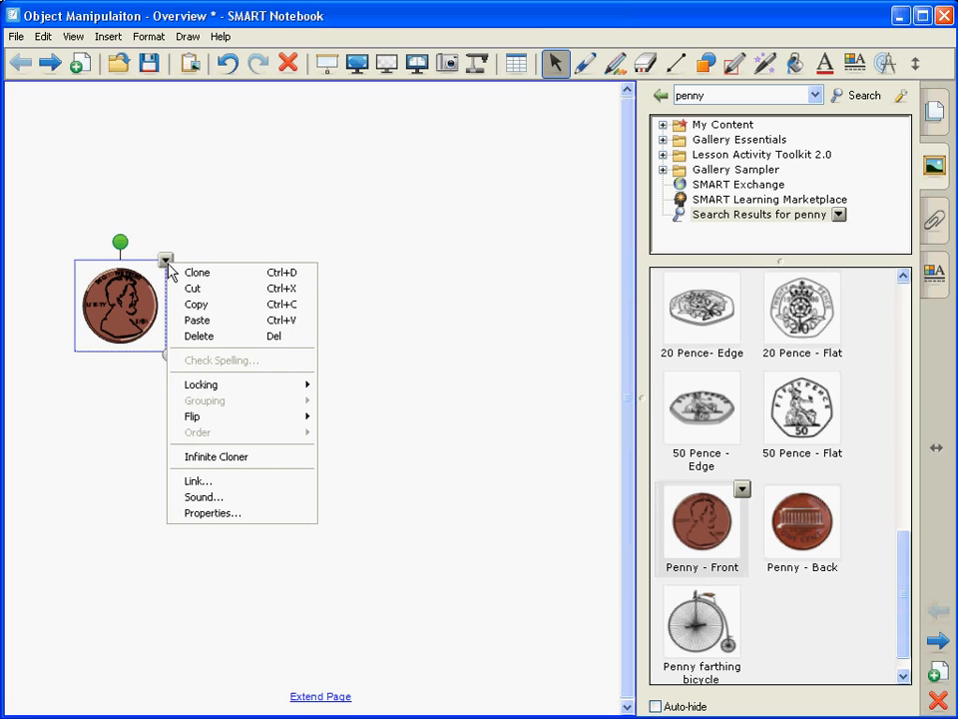
pyautogui.click(223, 458)
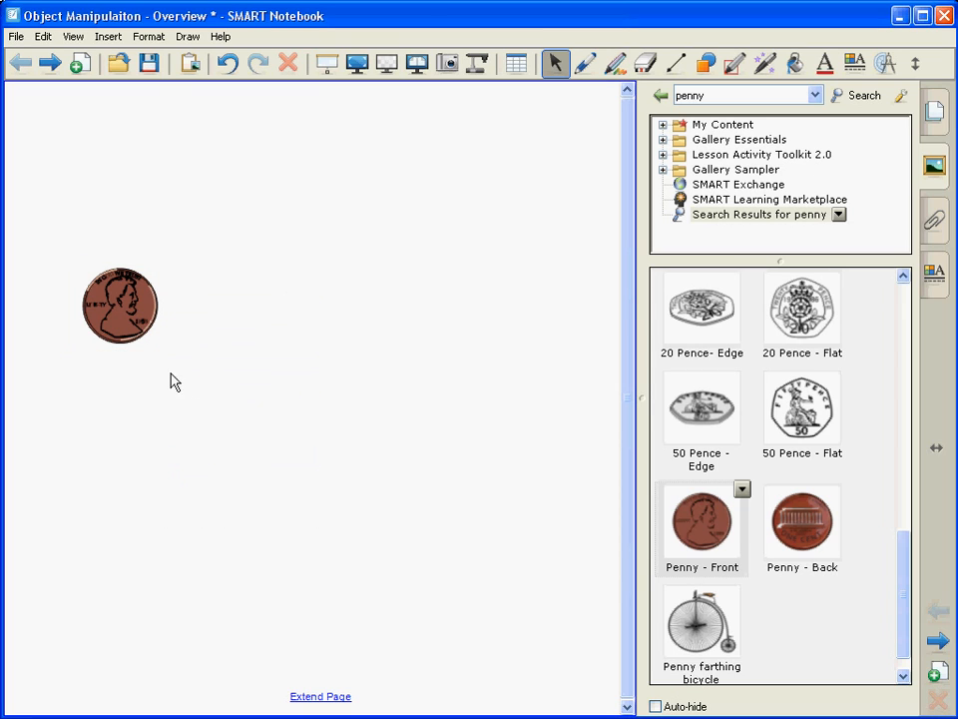
pyautogui.click(121, 300)
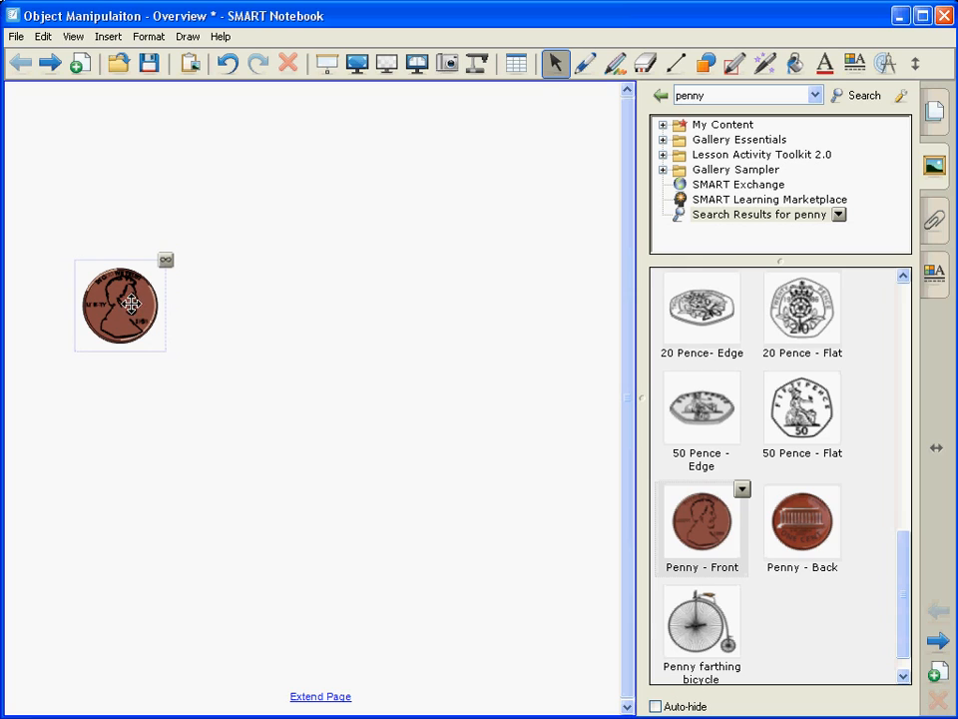
# - Pull six copies off the infinitely cloned penny, placing four in a column to its right and two below it
pyautogui.moveTo(131, 304); pyautogui.dragTo(364, 213)
pyautogui.moveTo(118, 310); pyautogui.dragTo(379, 440)
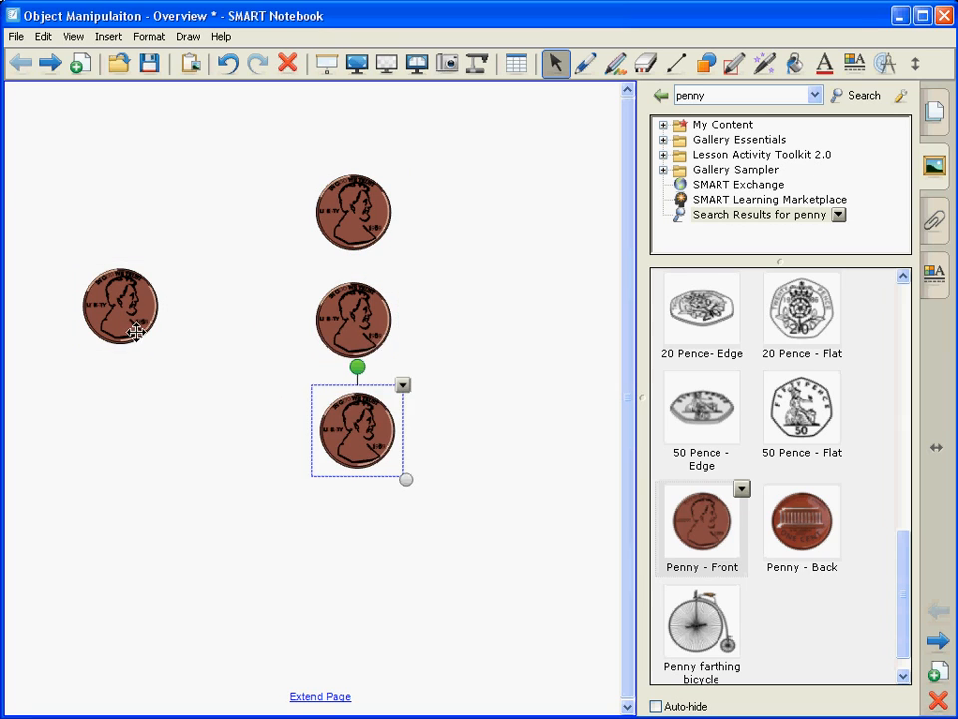
pyautogui.moveTo(130, 324); pyautogui.dragTo(391, 579)
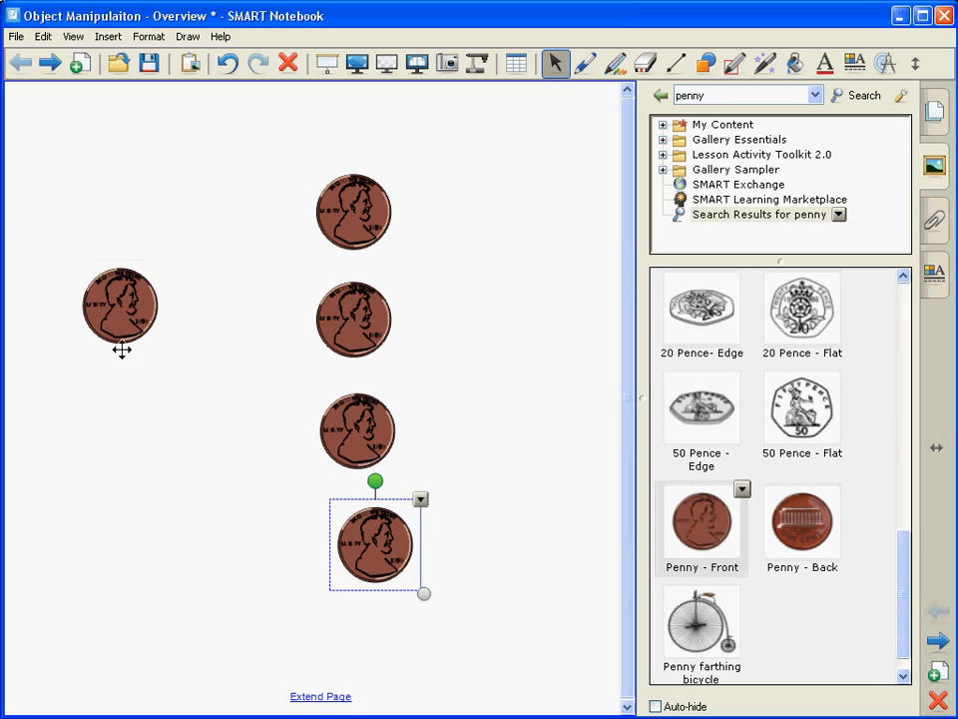
pyautogui.moveTo(122, 340); pyautogui.dragTo(105, 577)
pyautogui.moveTo(129, 349); pyautogui.dragTo(189, 444)
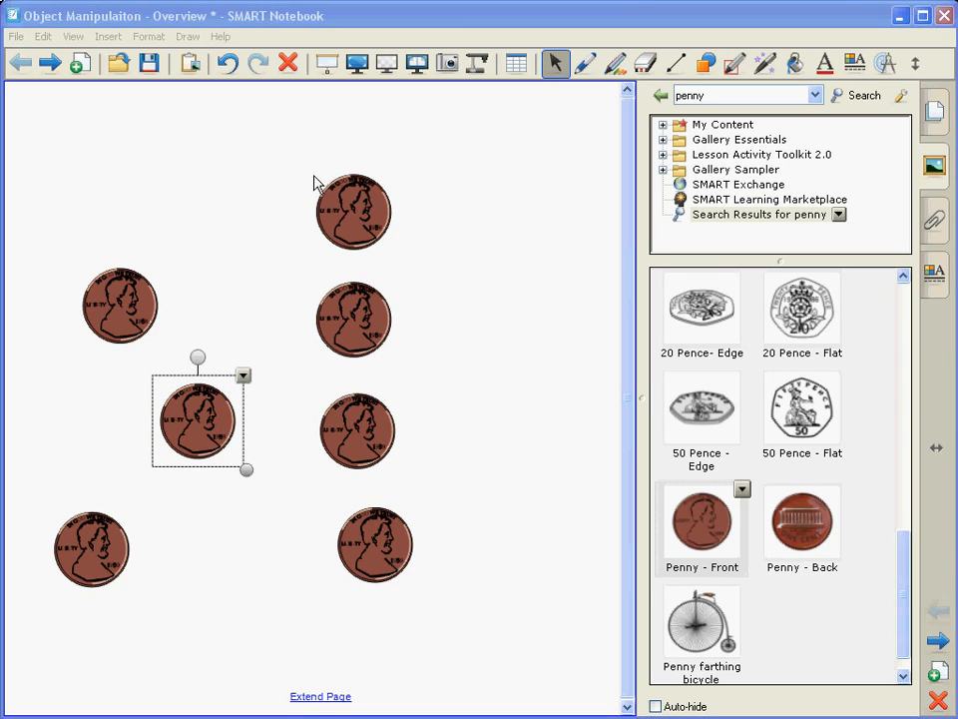
# - Delete the column of four penny copies and the two copies below the original penny
pyautogui.moveTo(287, 150); pyautogui.dragTo(462, 642)
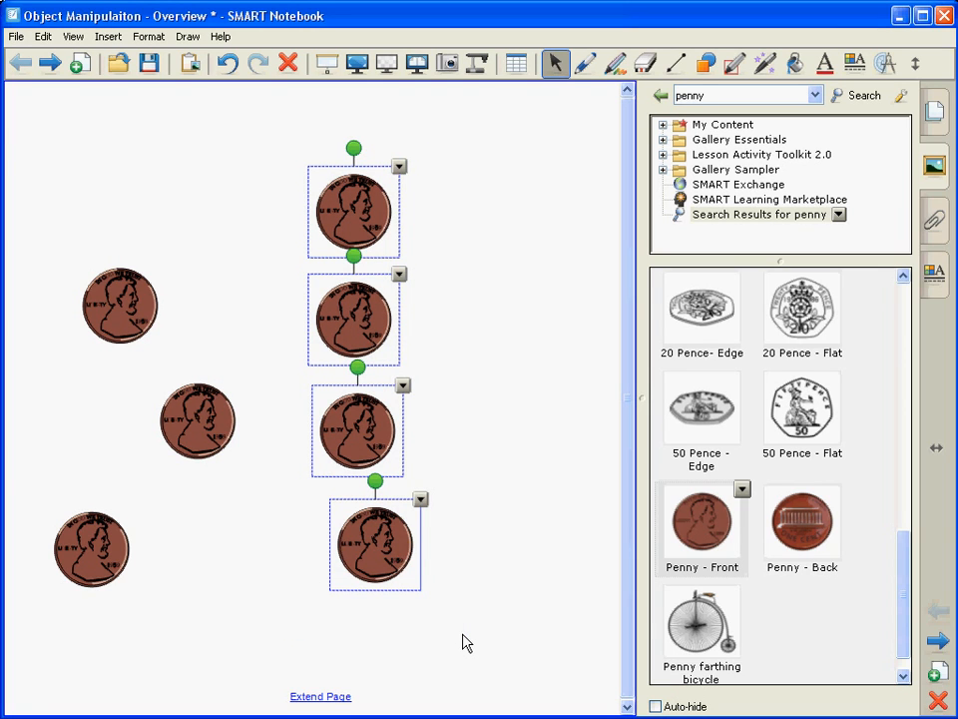
pyautogui.click(420, 500)
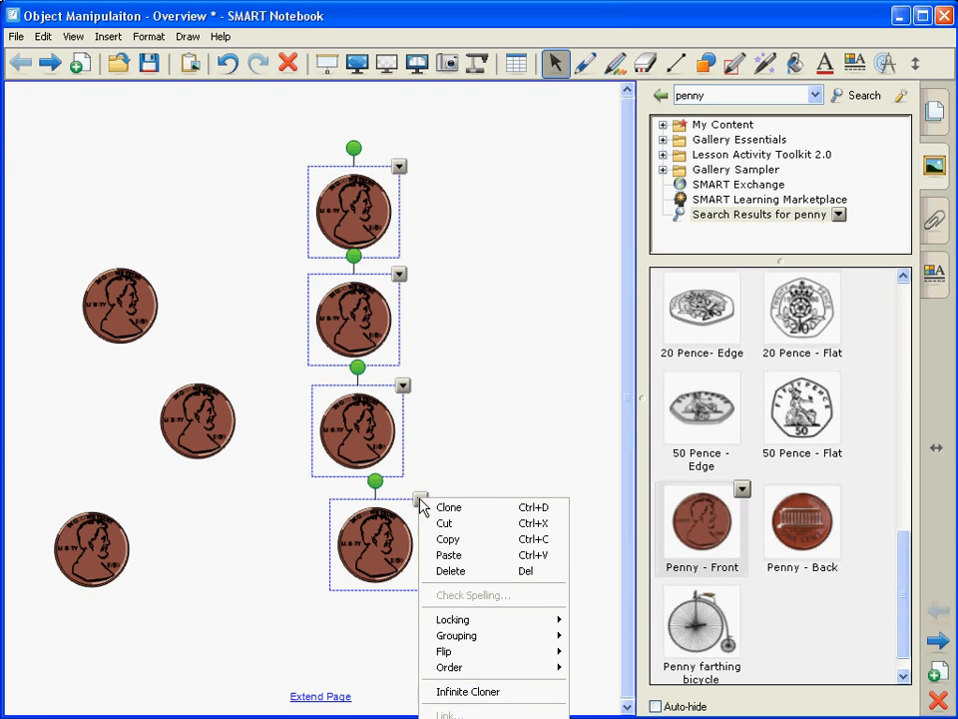
pyautogui.click(404, 396)
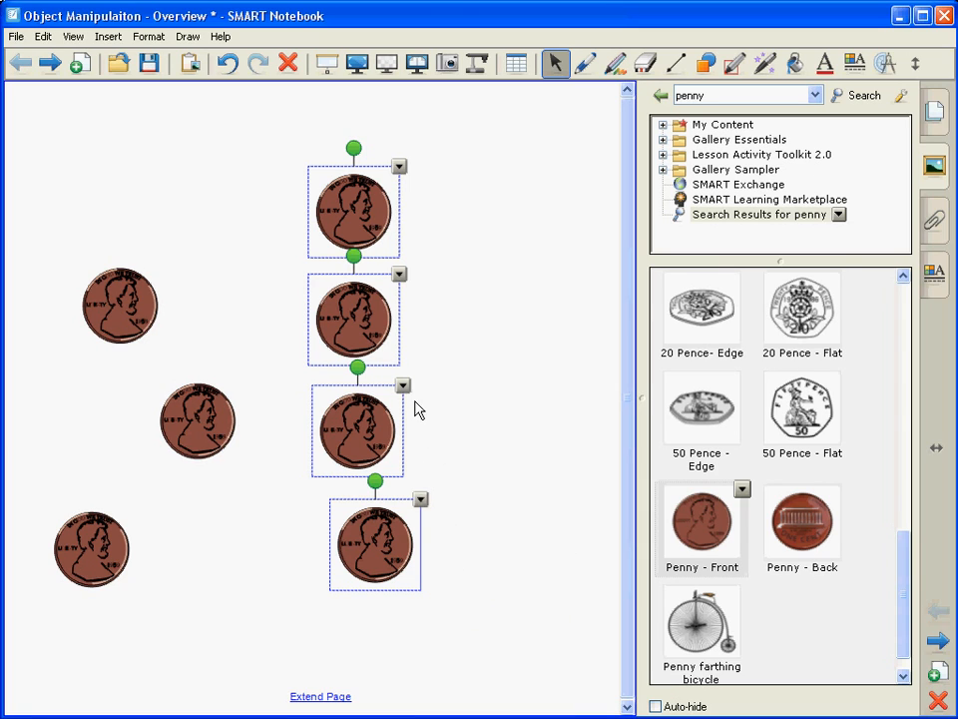
pyautogui.click(402, 388)
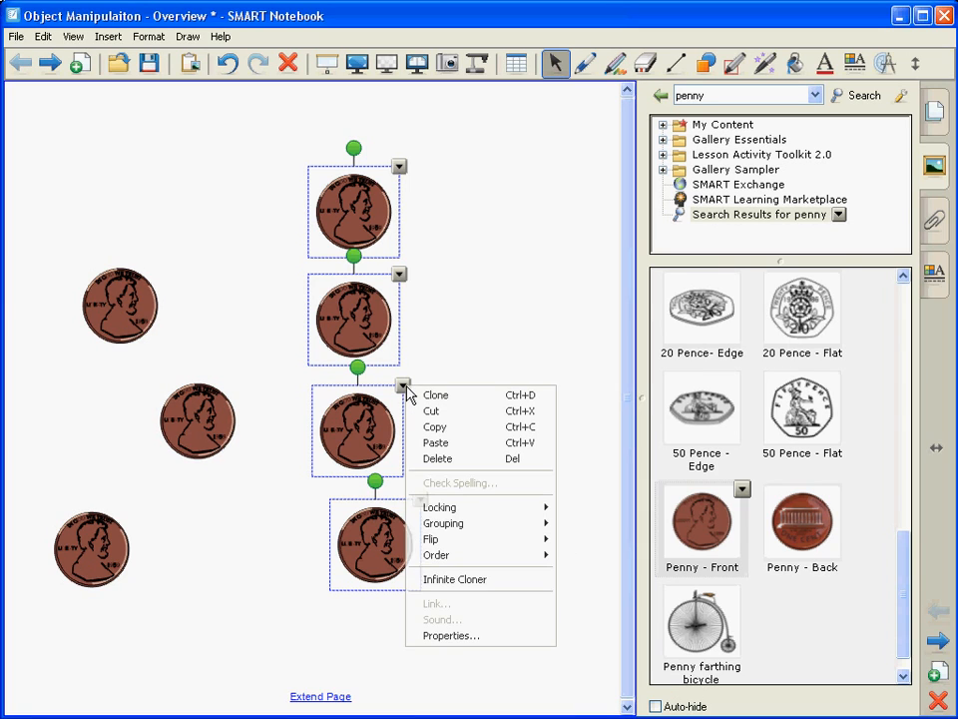
pyautogui.click(459, 461)
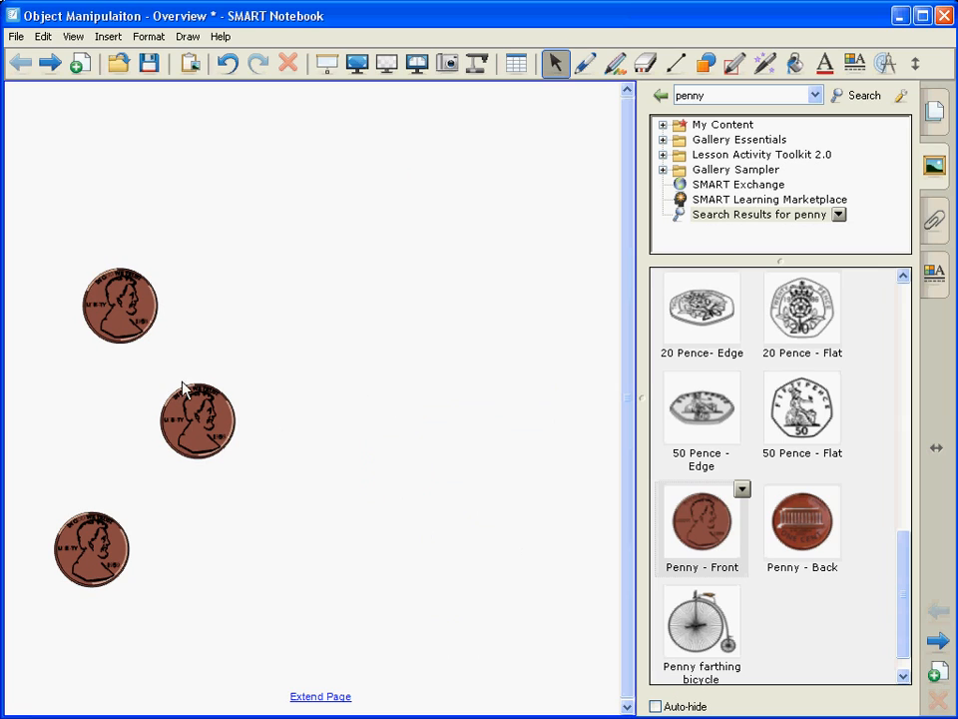
pyautogui.moveTo(57, 378); pyautogui.dragTo(242, 605)
pyautogui.click(242, 376)
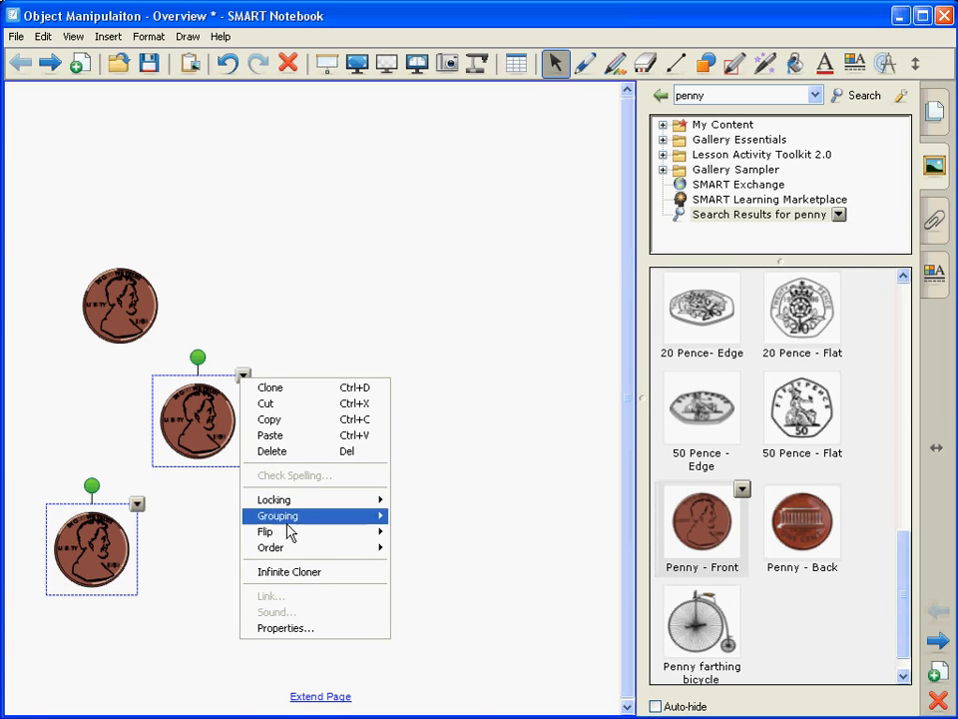
pyautogui.click(289, 452)
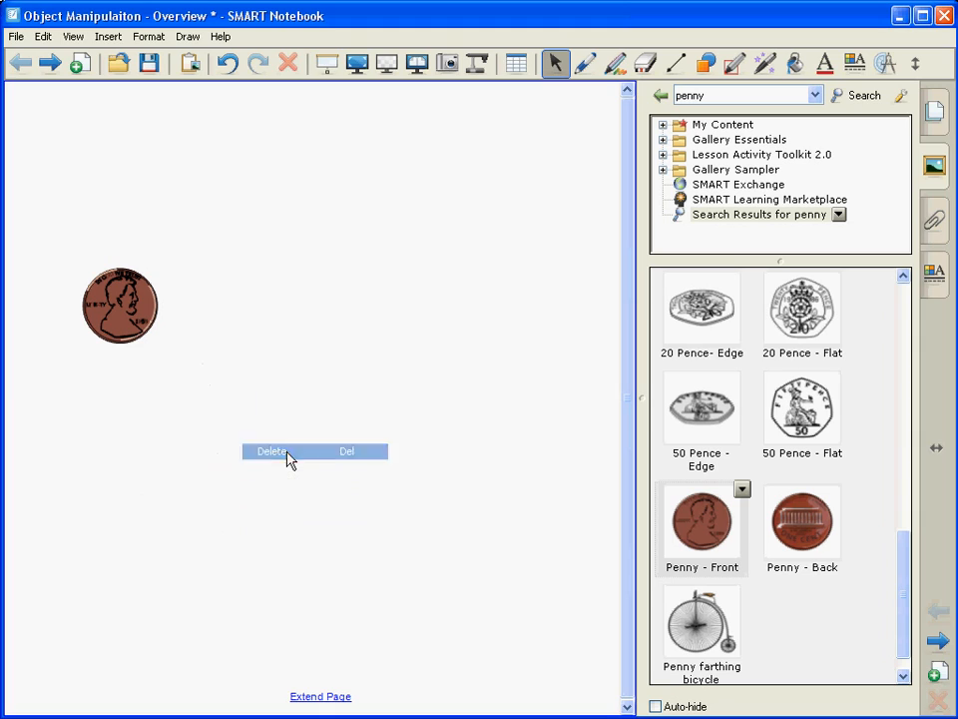
# - Turn off Infinite Cloner for the penny, move the penny slightly up and to the right, and deselect it
pyautogui.click(129, 299)
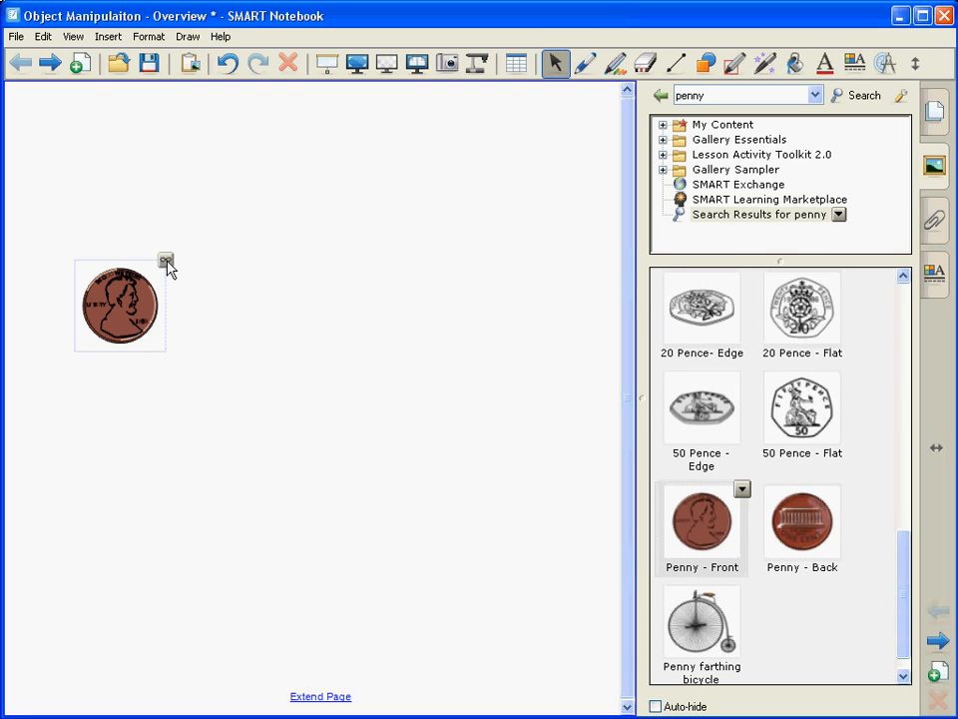
pyautogui.click(166, 262)
pyautogui.click(201, 278)
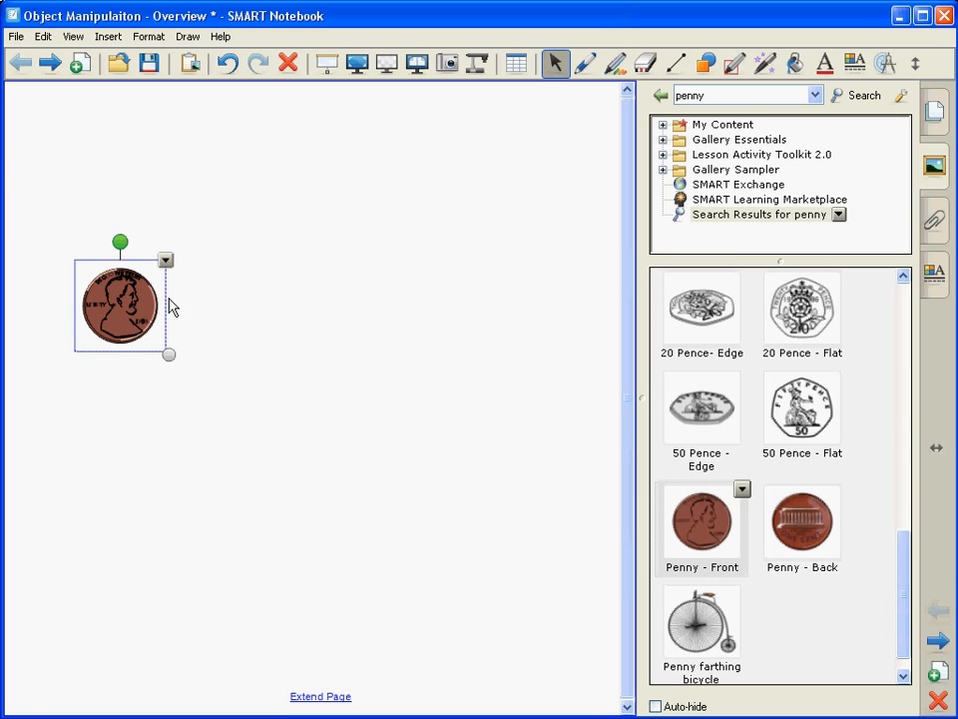
pyautogui.moveTo(170, 307); pyautogui.dragTo(193, 286)
pyautogui.click(187, 239)
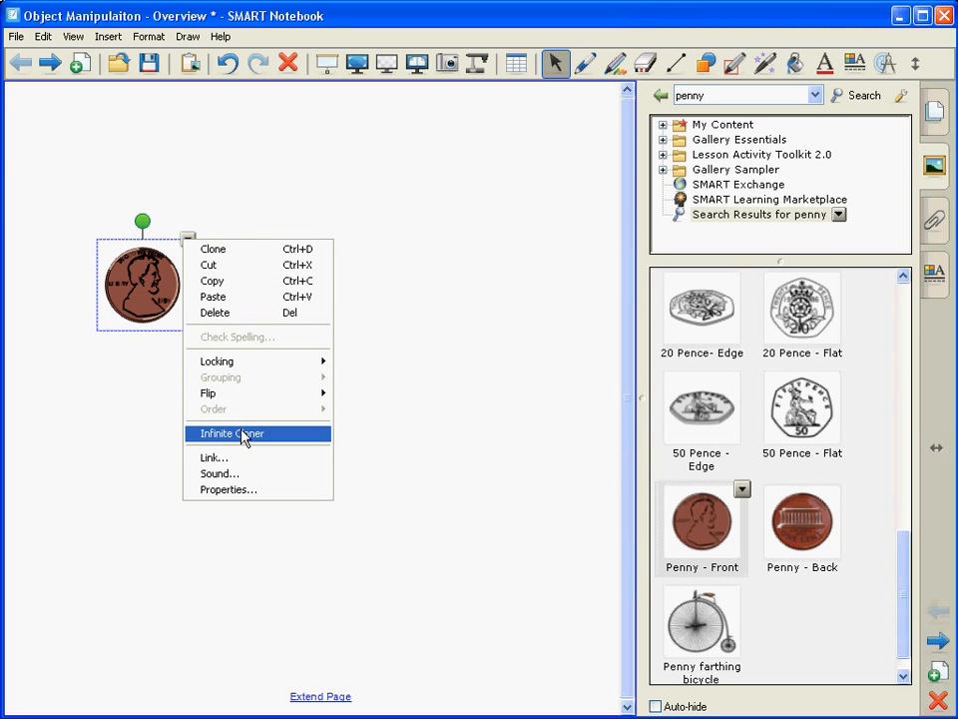
pyautogui.click(125, 418)
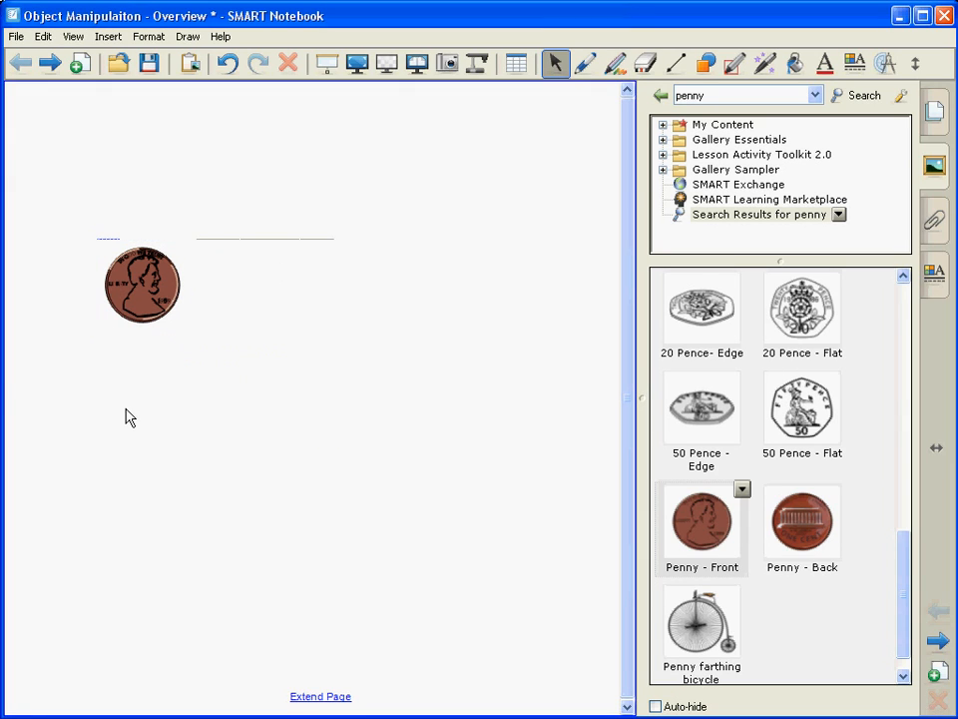